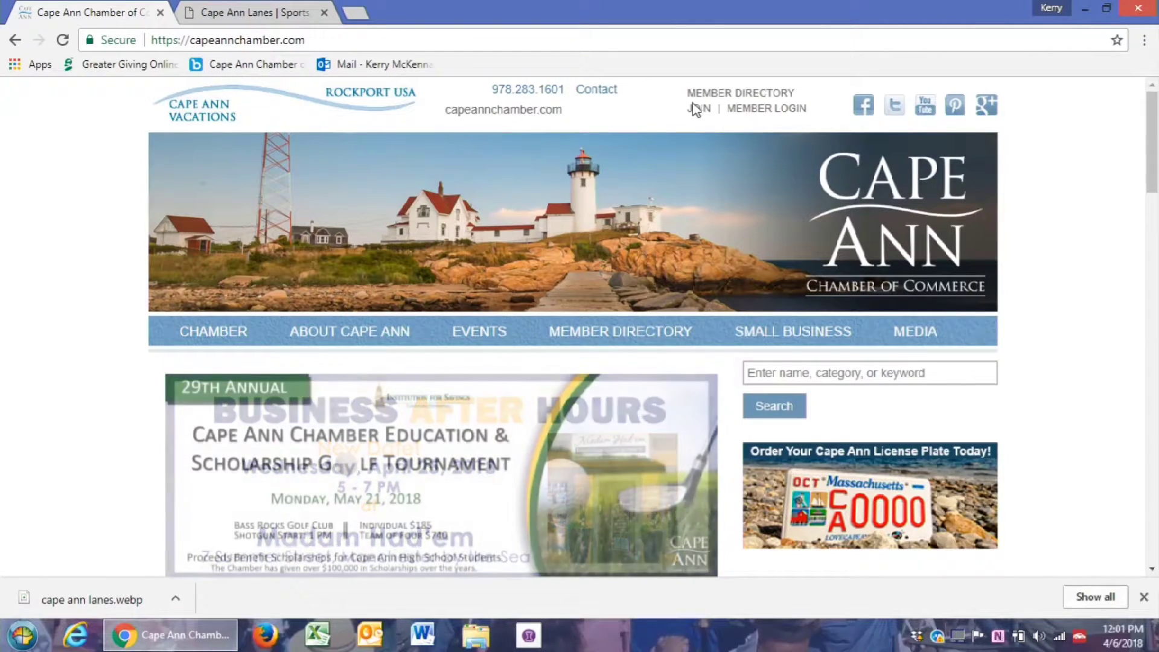
- Sign in to the Cape Ann Chamber member area with the account username and password
{"action": "left_click", "coordinate": [769, 109]}
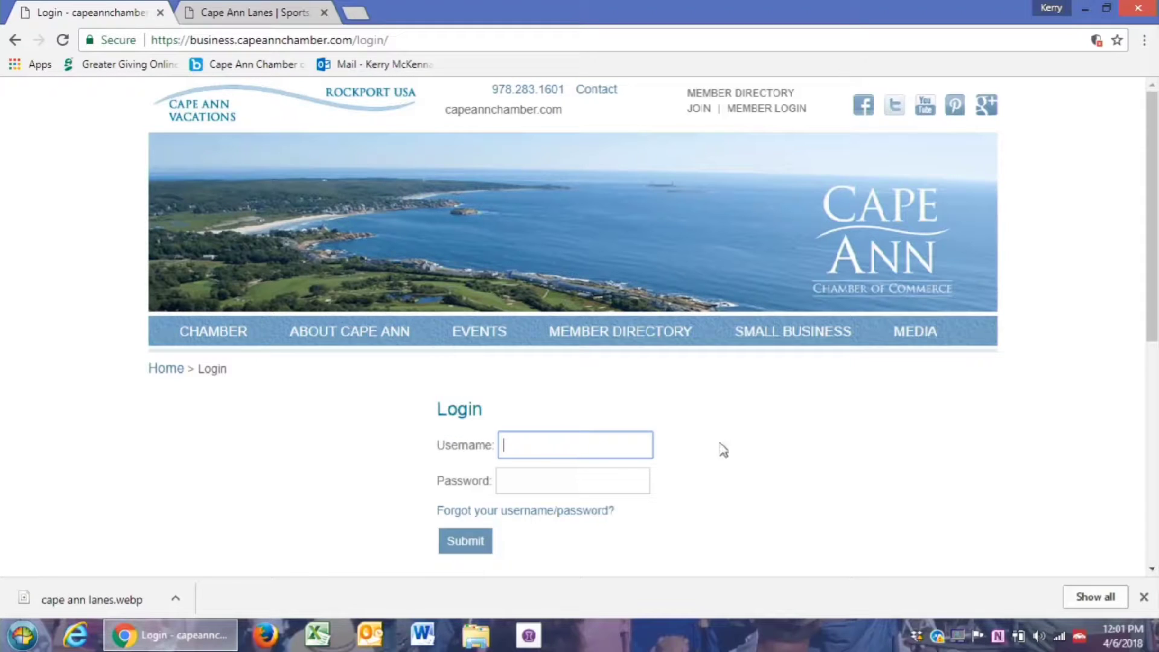
{"action": "type", "text": "cait"}
{"action": "left_click", "coordinate": [538, 469]}
{"action": "left_click", "coordinate": [529, 492]}
{"action": "type", "text": "••••••••••"}
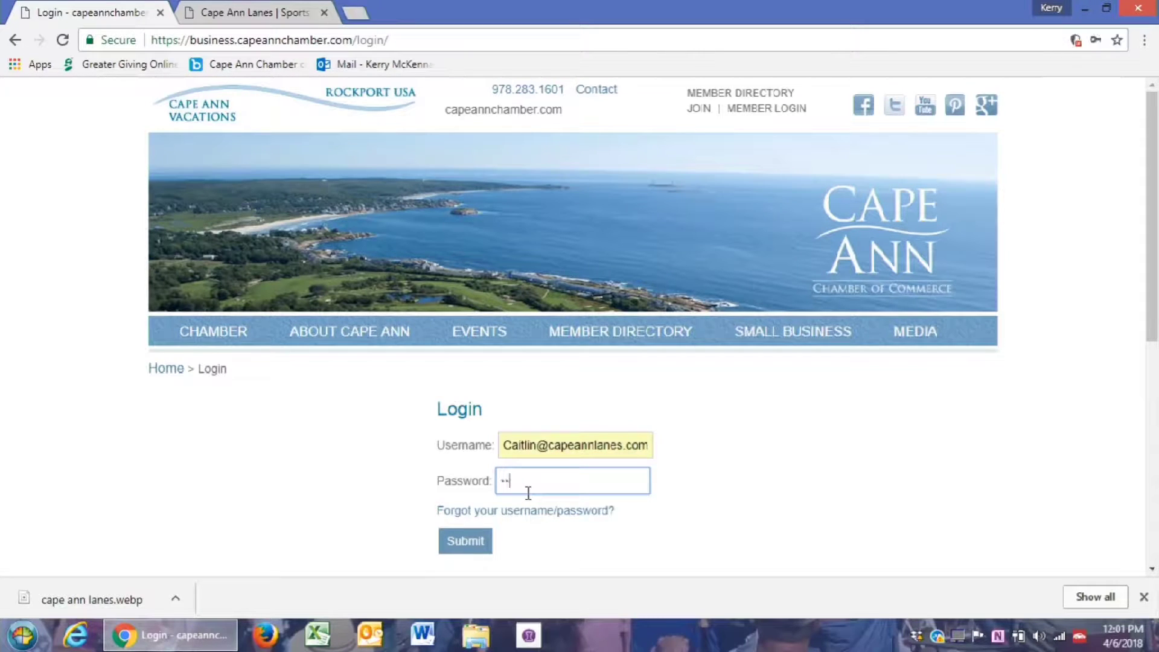
{"action": "key", "text": "Return"}
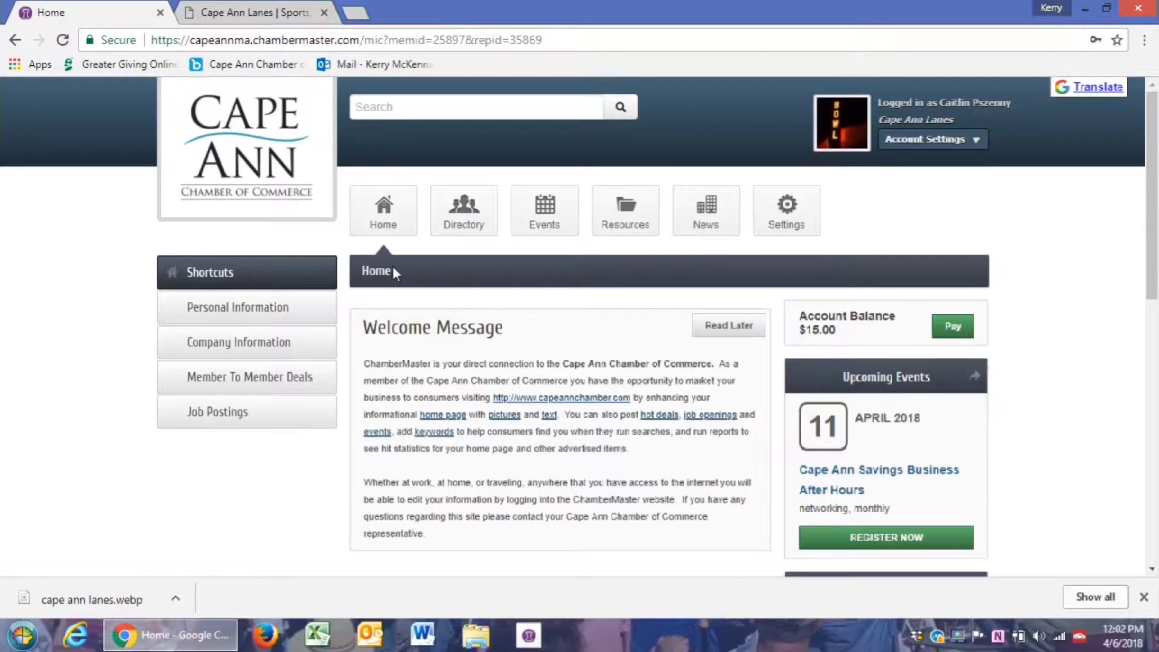
- Open the personal profile and review its contact fields, contact preference options and Personal Bio section
{"action": "left_click", "coordinate": [260, 308]}
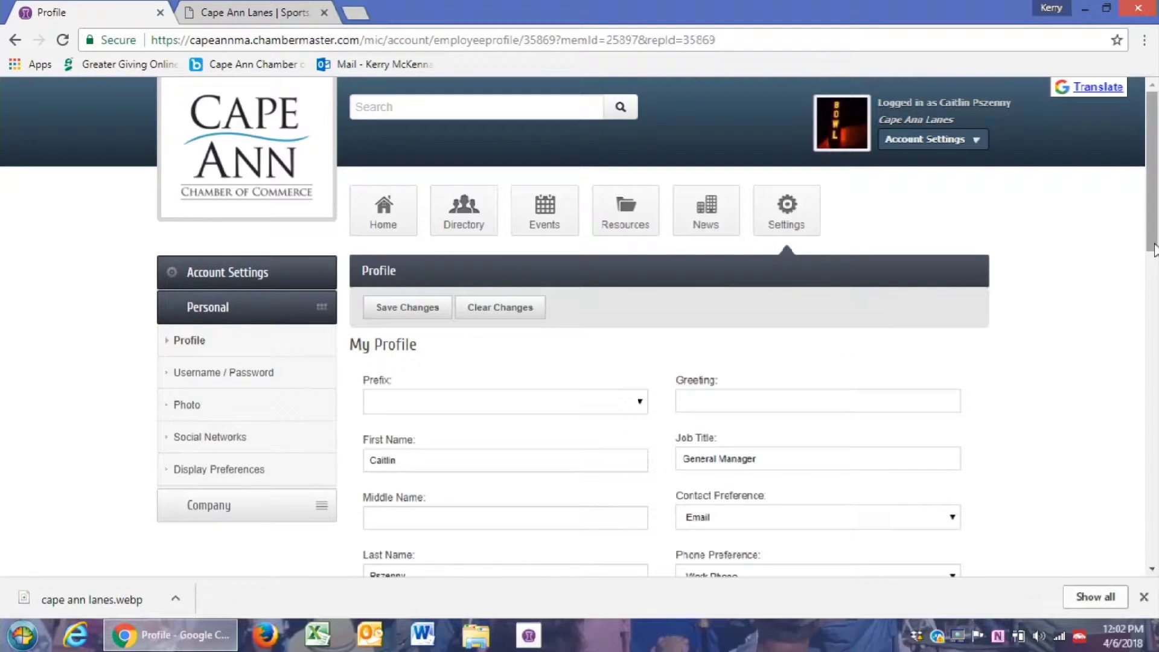
{"action": "left_click_drag", "start_coordinate": [1154, 247], "coordinate": [1148, 313]}
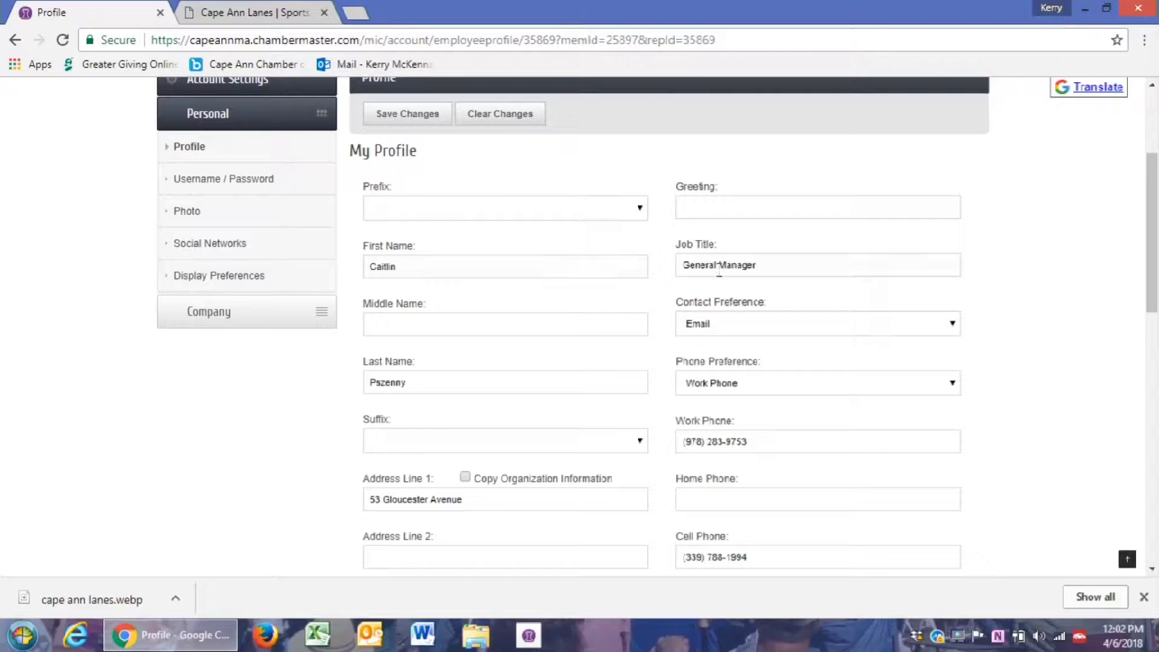
{"action": "left_click_drag", "start_coordinate": [1152, 310], "coordinate": [1152, 329]}
{"action": "left_click", "coordinate": [920, 273]}
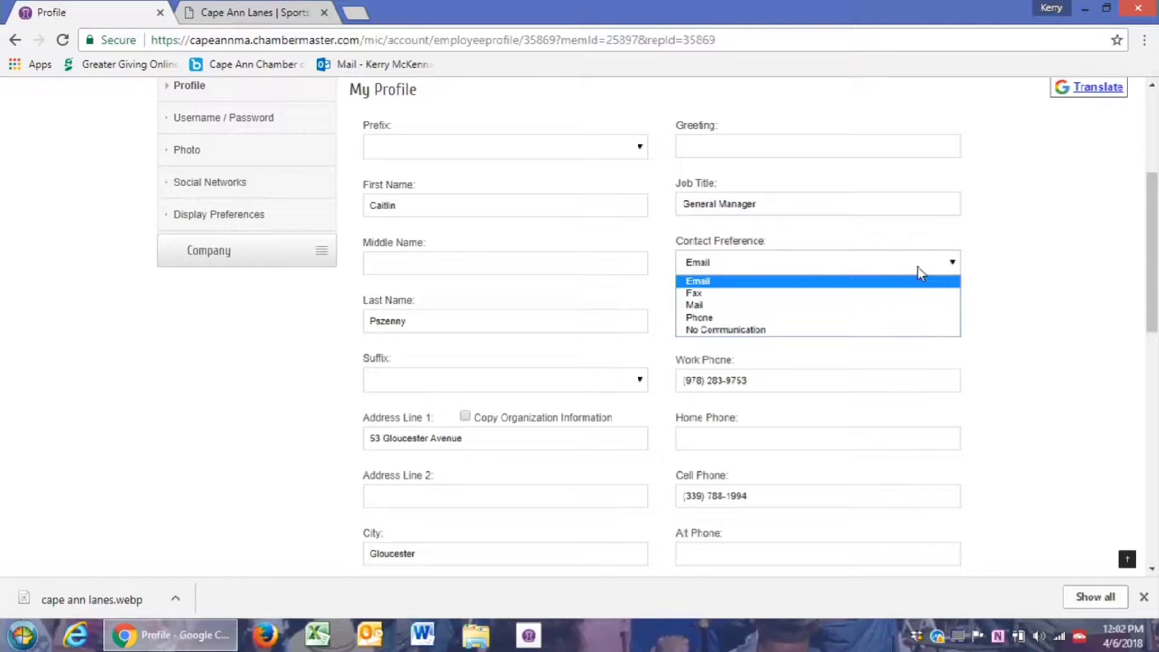
{"action": "left_click", "coordinate": [1020, 263]}
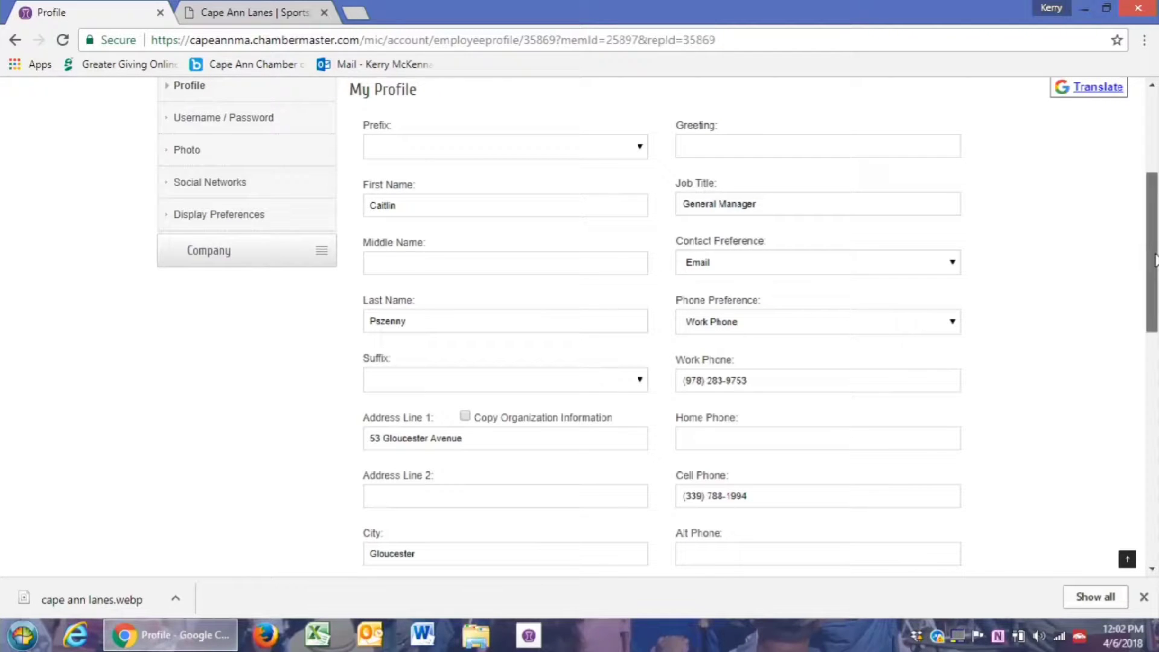
{"action": "left_click_drag", "start_coordinate": [1154, 262], "coordinate": [1087, 444]}
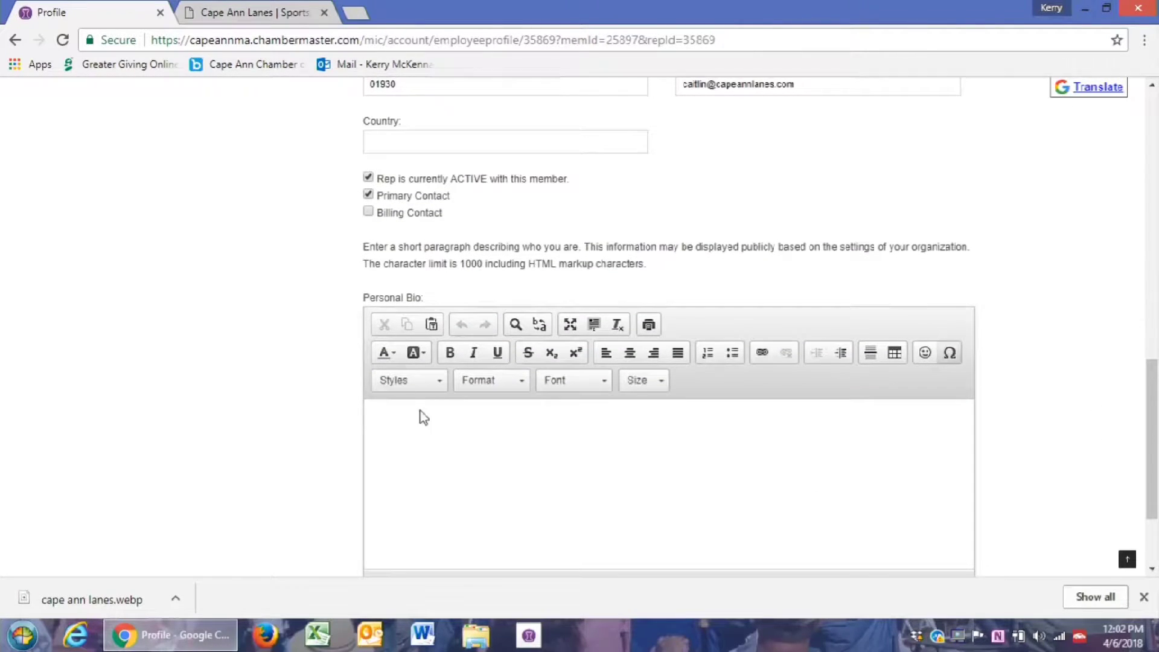
{"action": "left_click", "coordinate": [452, 474]}
{"action": "type", "text": "http://www.capeannlanes.com/parties-events"}
{"action": "key", "text": "BackSpace"}
{"action": "key", "text": "BackSpace"}
{"action": "key", "text": "BackSpace"}
{"action": "key", "text": "BackSpace"}
{"action": "key", "text": "BackSpace"}
{"action": "key", "text": "BackSpace"}
{"action": "key", "text": "BackSpace"}
{"action": "key", "text": "BackSpace"}
{"action": "key", "text": "BackSpace"}
{"action": "key", "text": "BackSpace"}
{"action": "key", "text": "BackSpace"}
{"action": "key", "text": "BackSpace"}
{"action": "key", "text": "BackSpace"}
{"action": "key", "text": "BackSpace"}
{"action": "key", "text": "BackSpace"}
{"action": "key", "text": "BackSpace"}
{"action": "key", "text": "BackSpace"}
{"action": "key", "text": "BackSpace"}
{"action": "key", "text": "BackSpace"}
{"action": "key", "text": "BackSpace"}
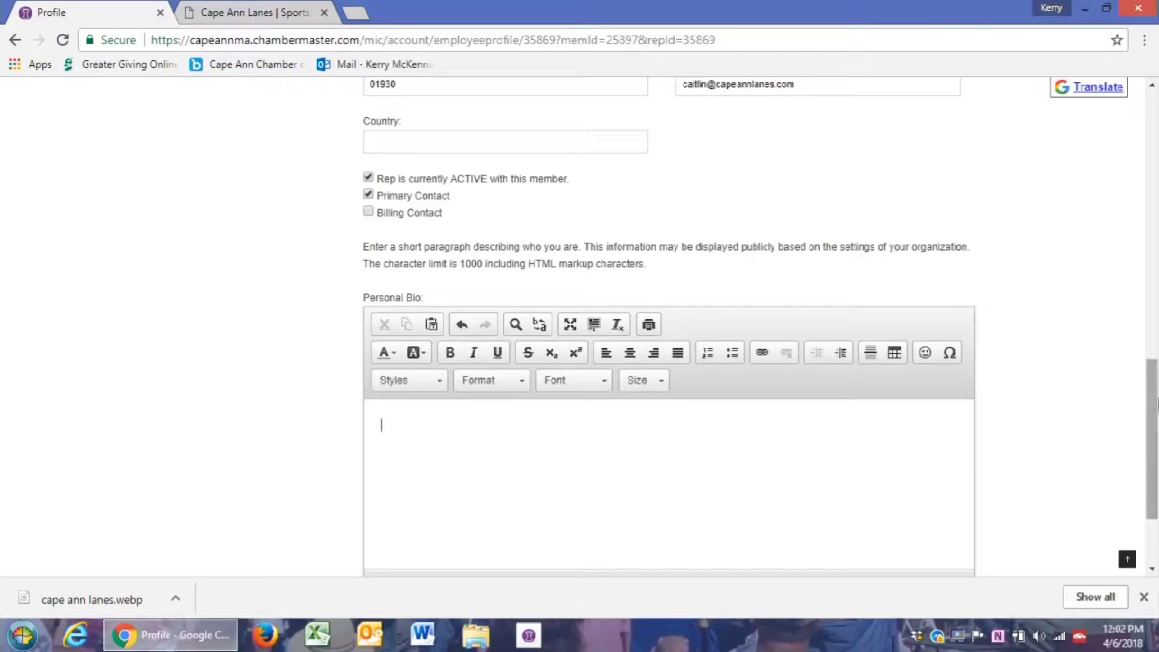
- Check the Rep Info section of the public Cape Ann Lanes listing to see how the representative's details are displayed
{"action": "scroll", "coordinate": [1156, 403], "scroll_direction": "down", "scroll_amount": 3}
{"action": "scroll", "coordinate": [1156, 403], "scroll_direction": "up", "scroll_amount": 2}
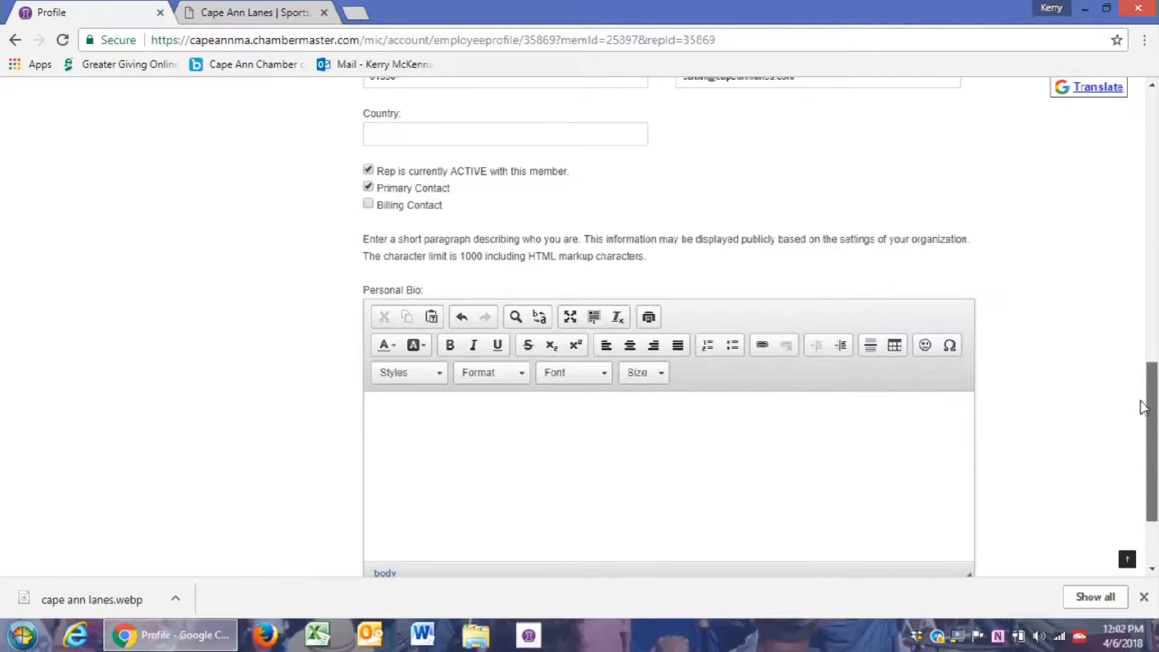
{"action": "left_click_drag", "start_coordinate": [1142, 406], "coordinate": [1127, 337]}
{"action": "scroll", "coordinate": [1123, 331], "scroll_direction": "up", "scroll_amount": 3}
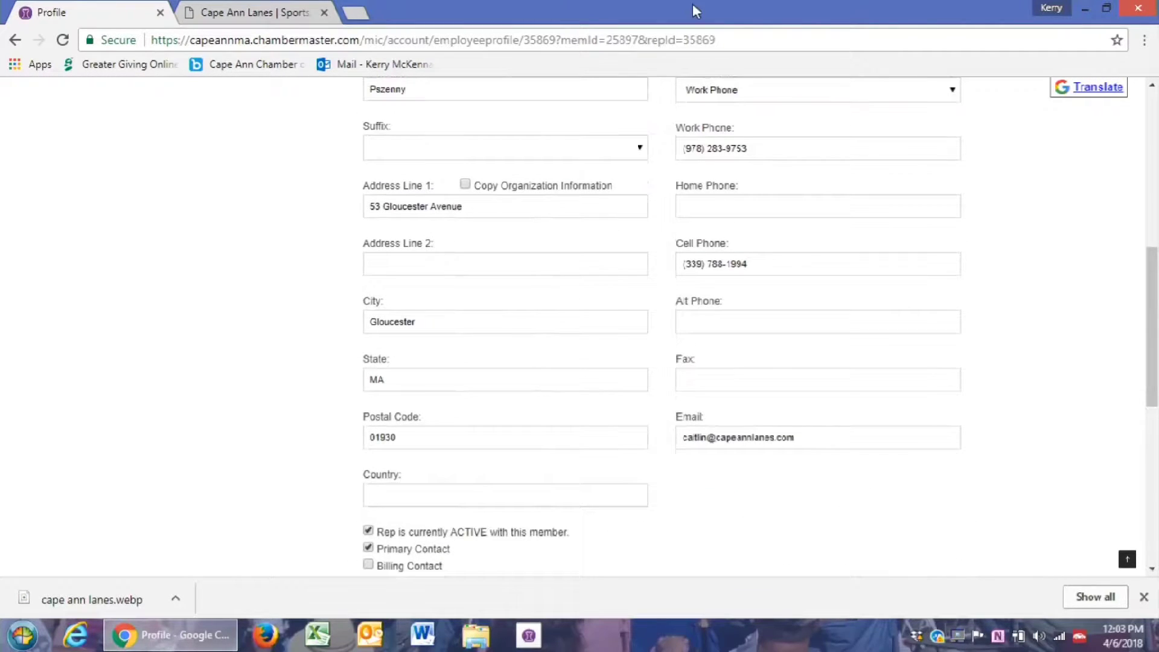
{"action": "left_click", "coordinate": [258, 11]}
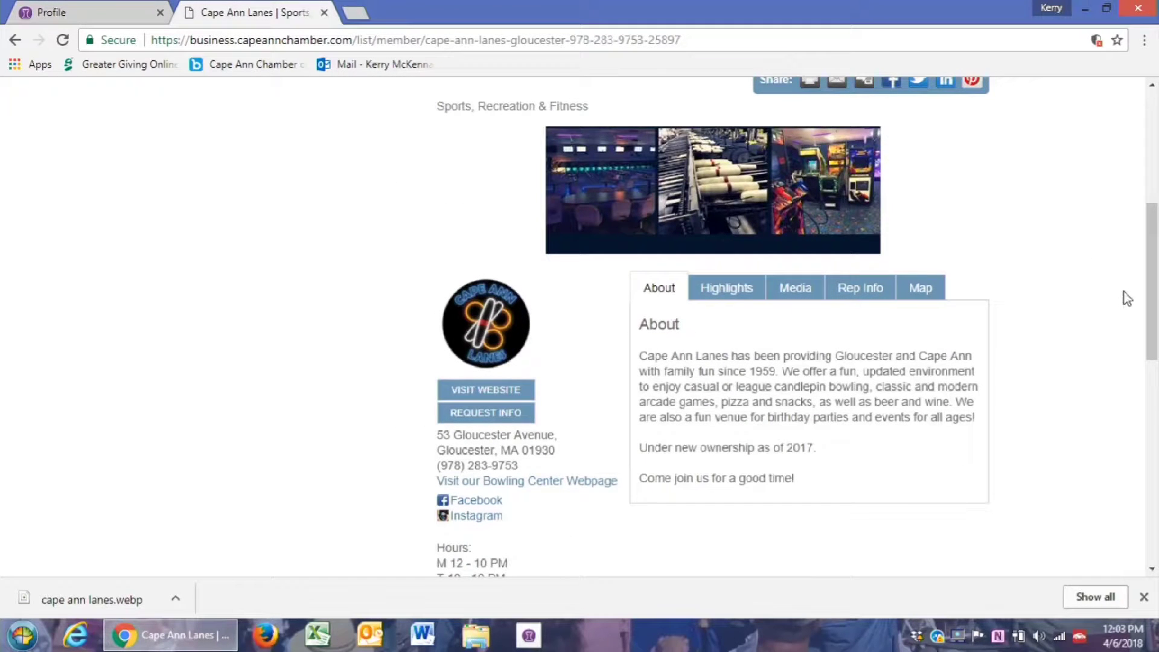
{"action": "left_click_drag", "start_coordinate": [1152, 293], "coordinate": [1137, 182]}
{"action": "scroll", "coordinate": [1138, 183], "scroll_direction": "down", "scroll_amount": 2}
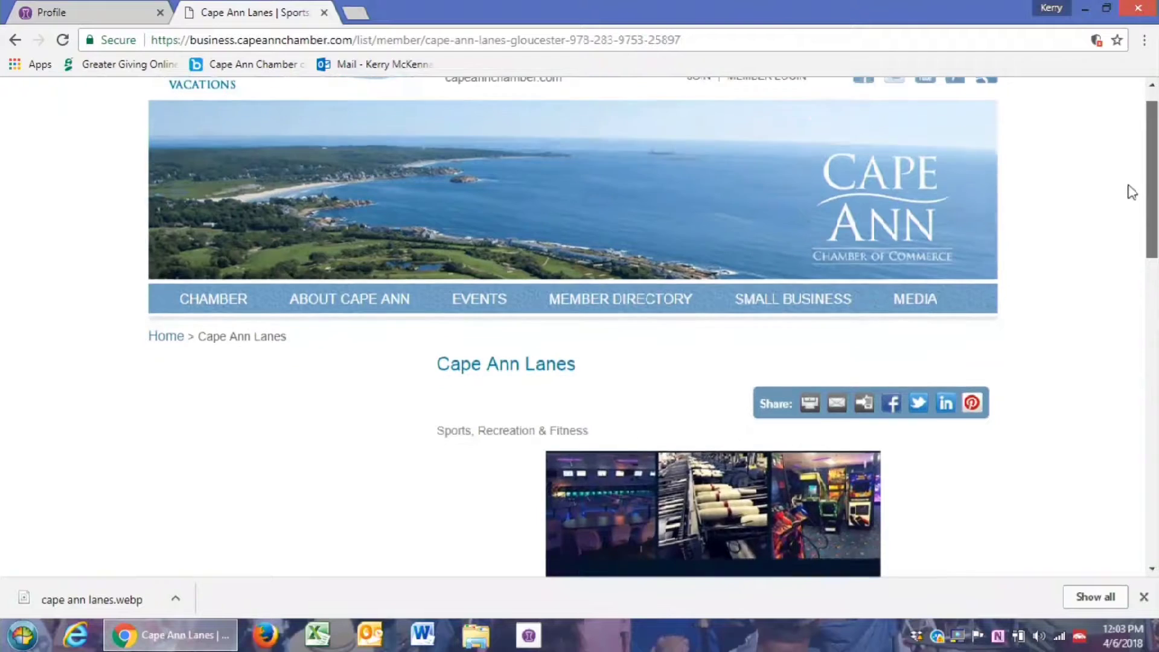
{"action": "scroll", "coordinate": [1122, 217], "scroll_direction": "down", "scroll_amount": 2}
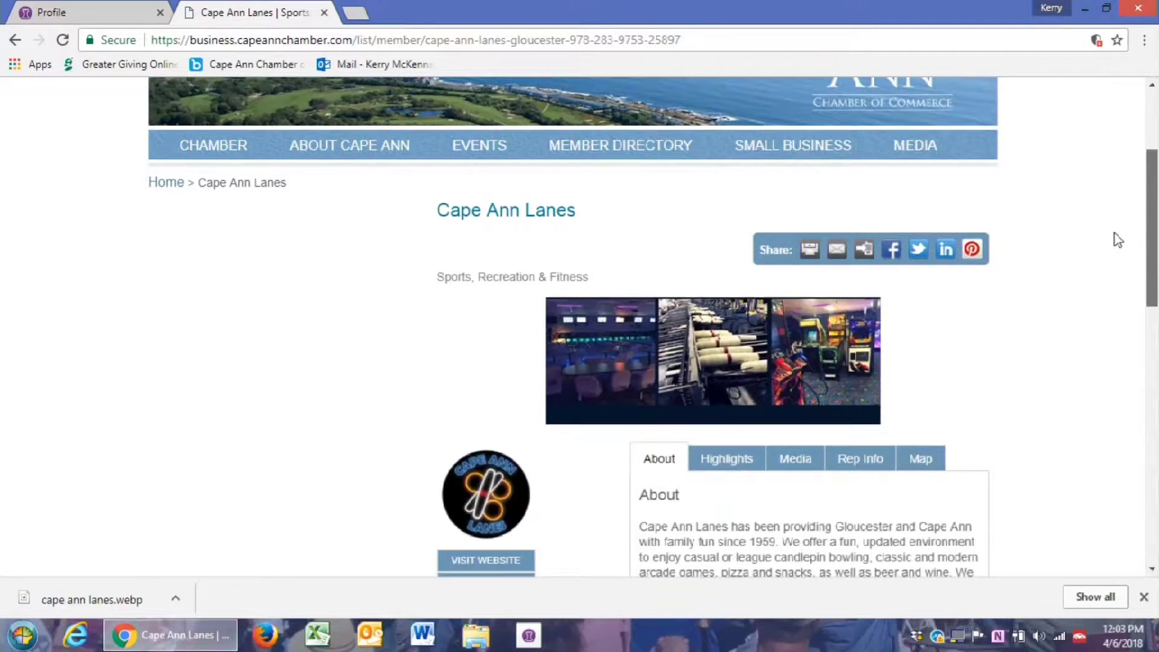
{"action": "scroll", "coordinate": [1116, 240], "scroll_direction": "down", "scroll_amount": 4}
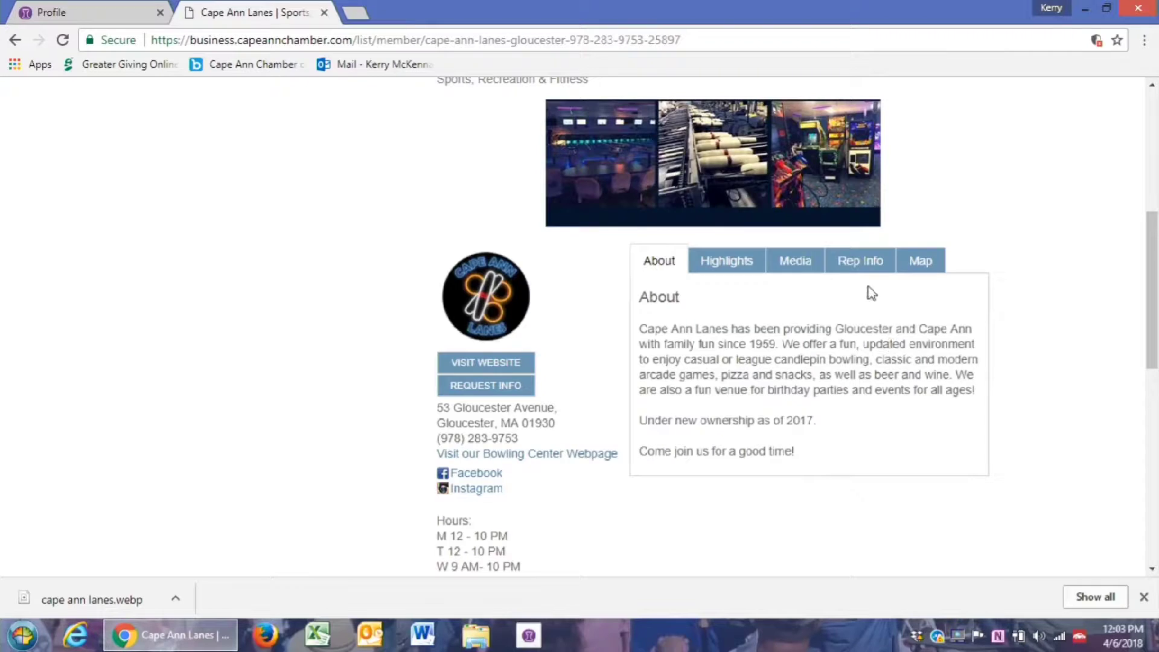
{"action": "left_click", "coordinate": [864, 264]}
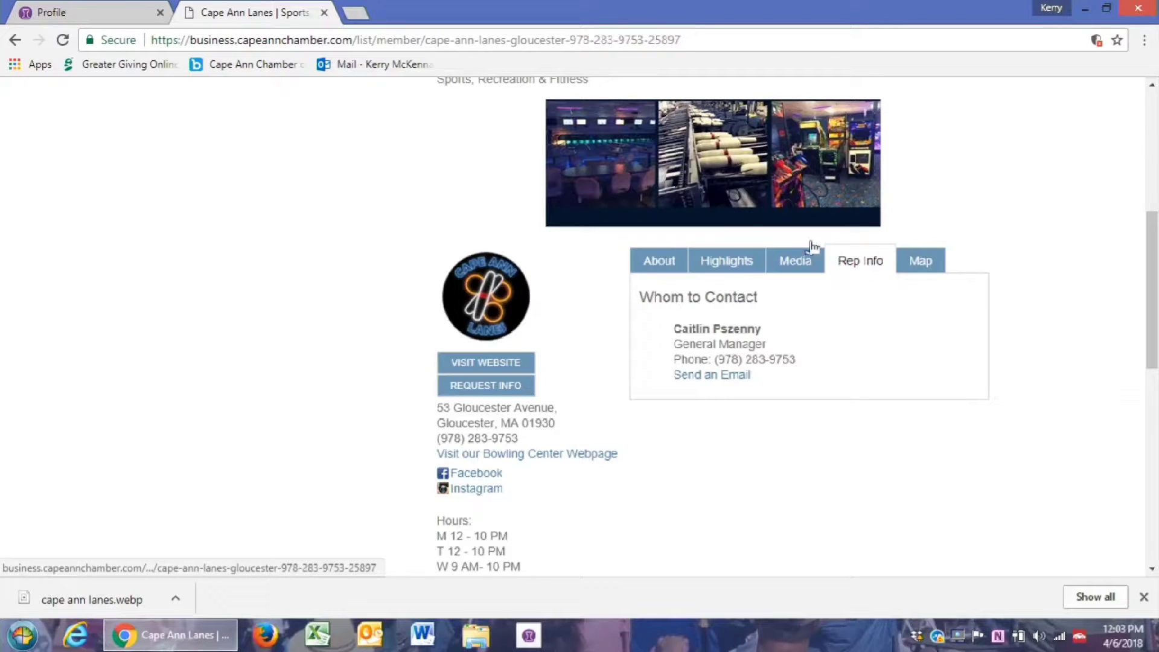
- Return to the member's personal profile and save its changes
{"action": "left_click", "coordinate": [113, 12]}
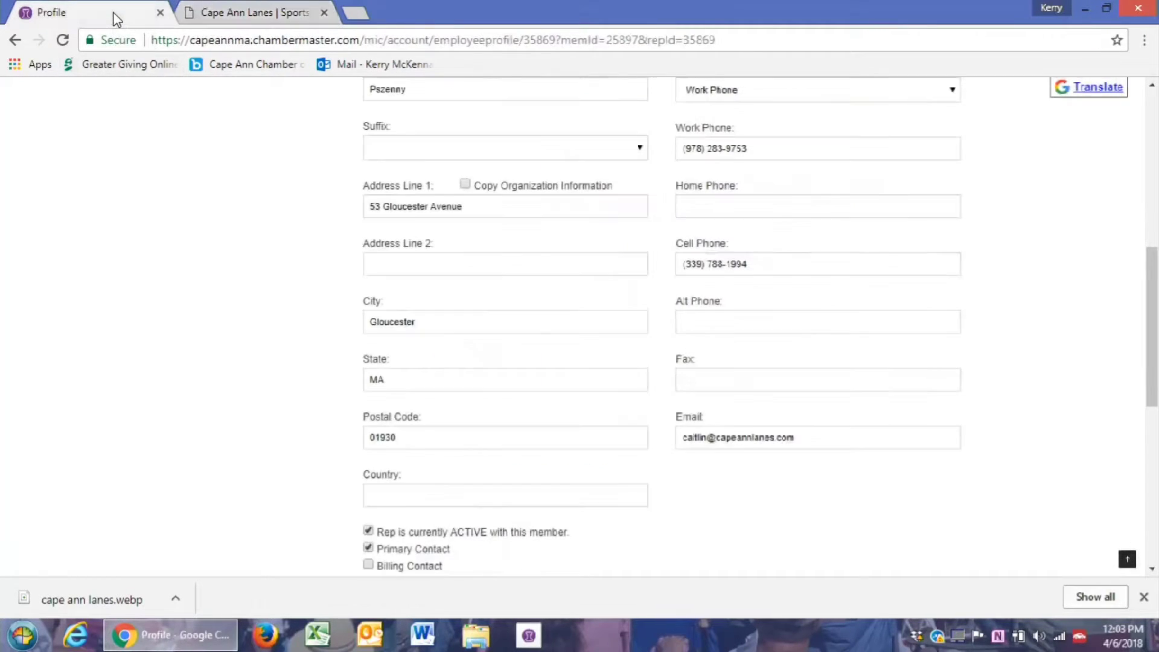
{"action": "left_click_drag", "start_coordinate": [1149, 342], "coordinate": [1122, 491]}
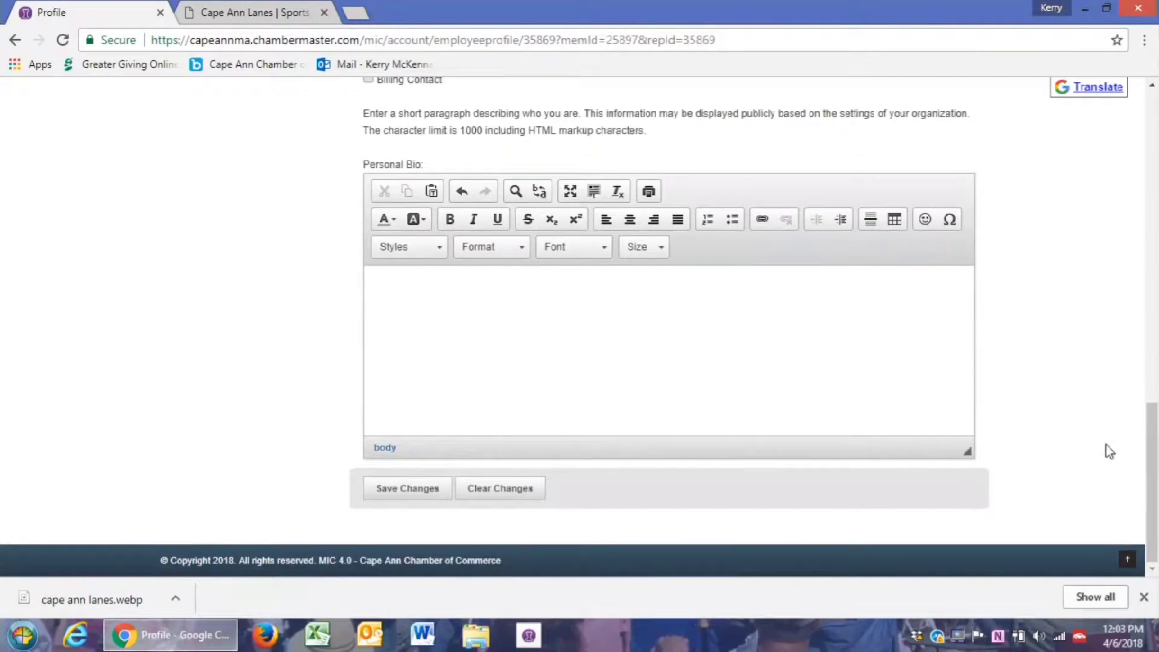
{"action": "left_click", "coordinate": [398, 493]}
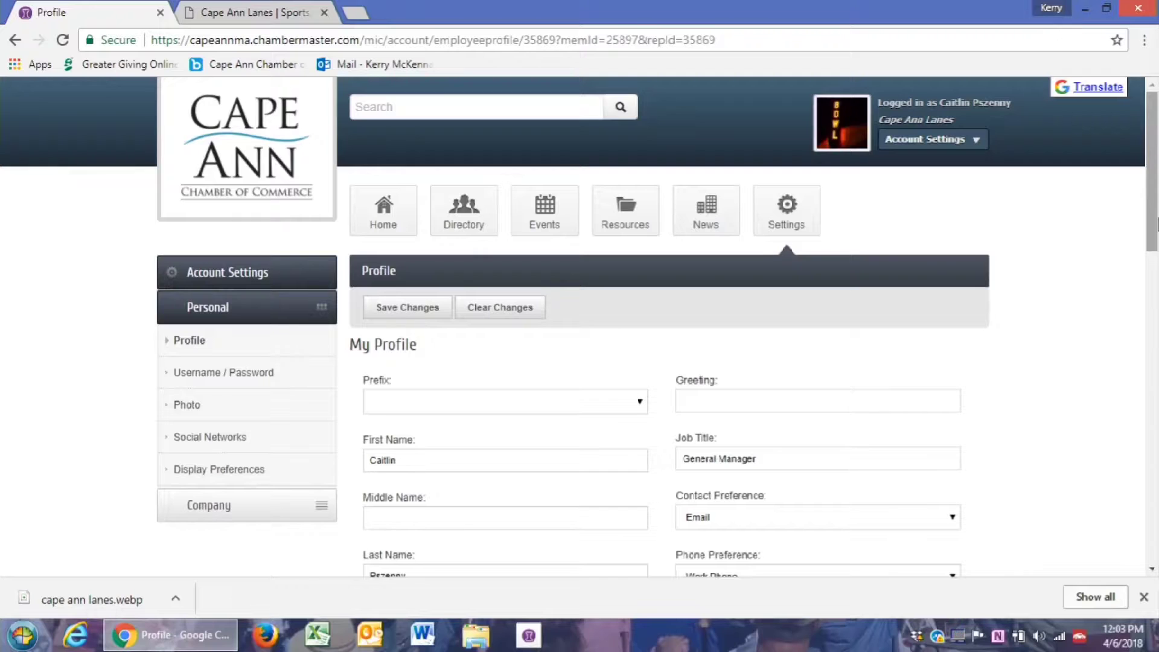
- Open the personal username and password settings to see where the login credentials can be edited
{"action": "scroll", "coordinate": [1156, 271], "scroll_direction": "down", "scroll_amount": 2}
{"action": "scroll", "coordinate": [1156, 284], "scroll_direction": "down", "scroll_amount": 1}
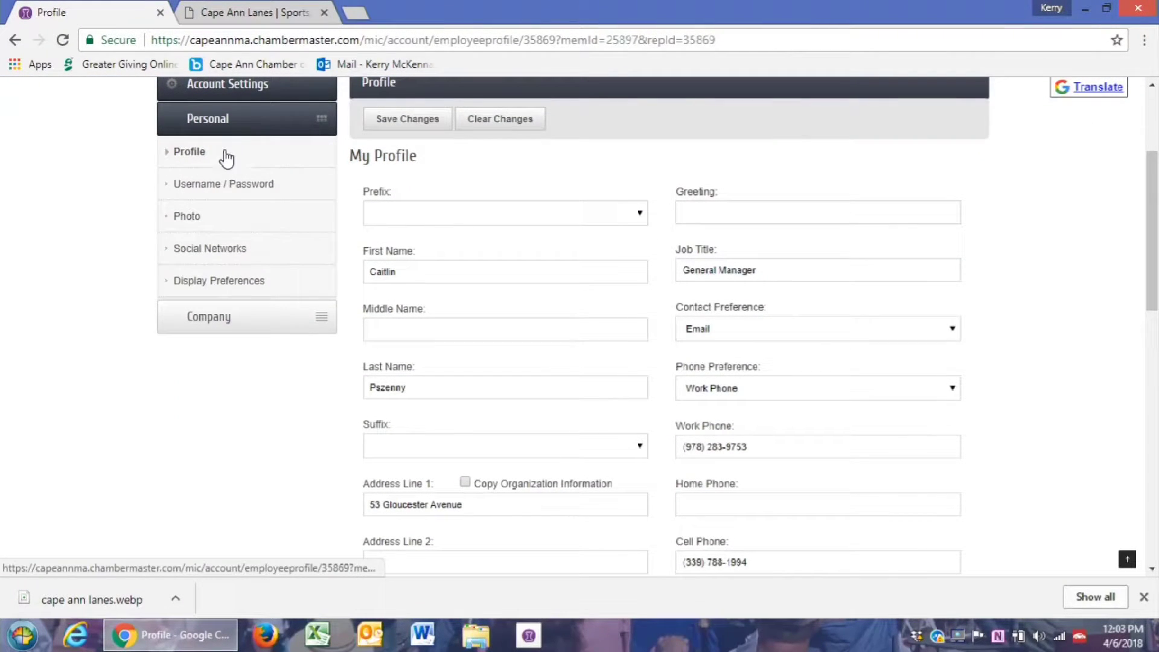
{"action": "left_click", "coordinate": [222, 187]}
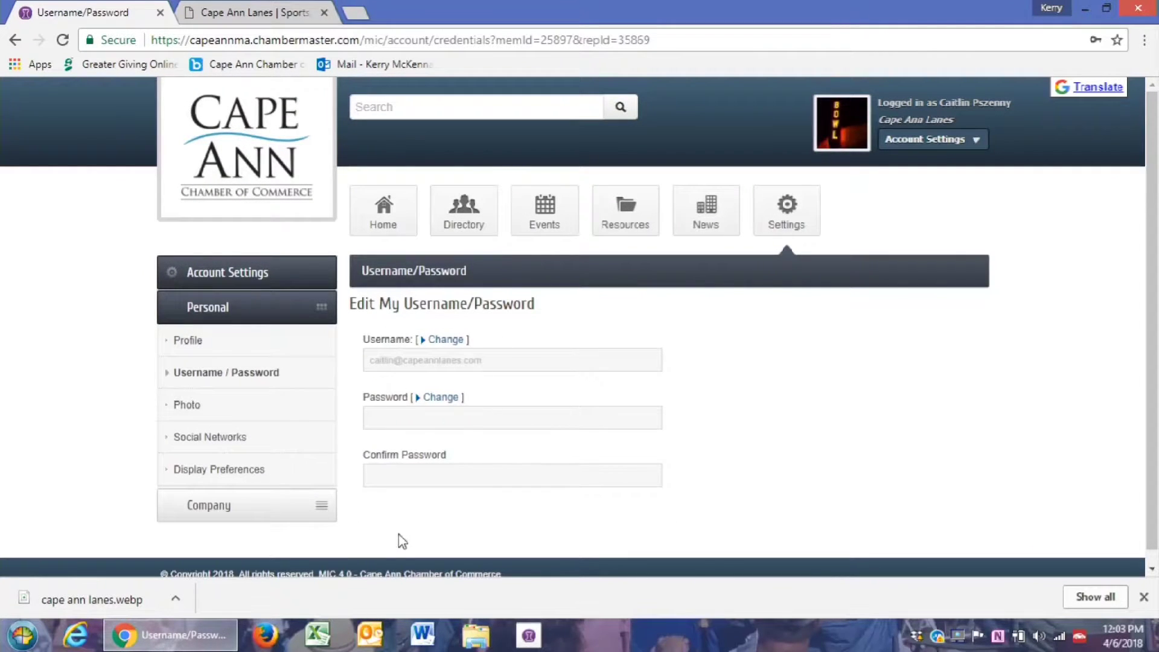
- Examine the personal photo page, including its replacement notes, and compare it with the Rep Info on the public listing
{"action": "left_click", "coordinate": [188, 406]}
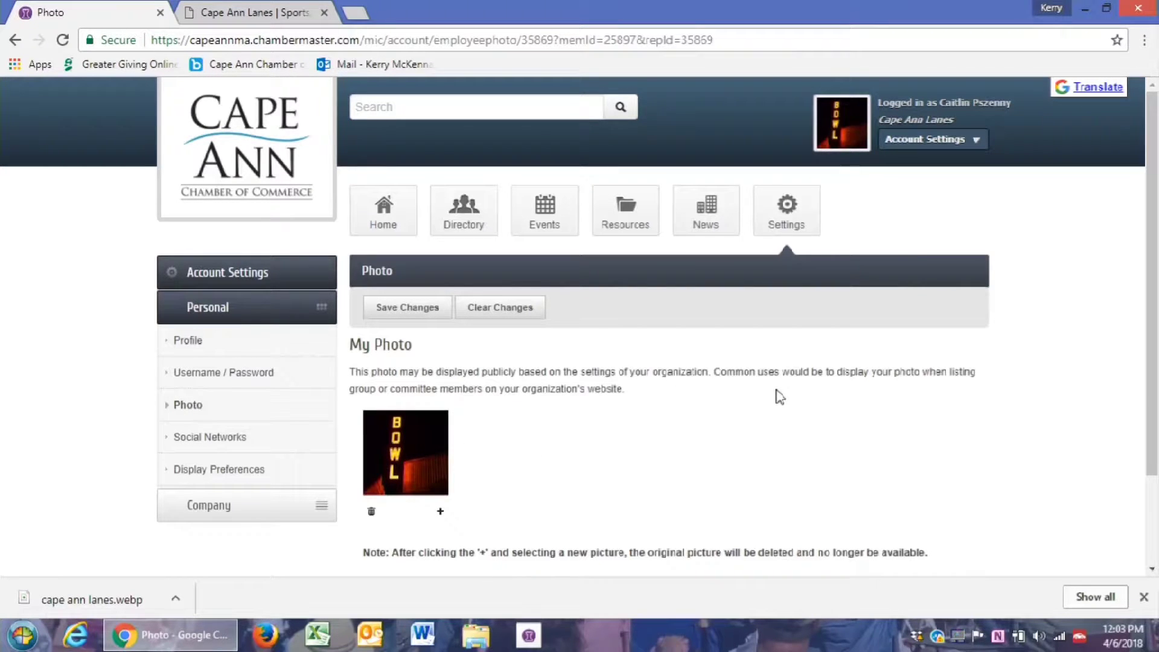
{"action": "left_click_drag", "start_coordinate": [1156, 209], "coordinate": [1156, 225]}
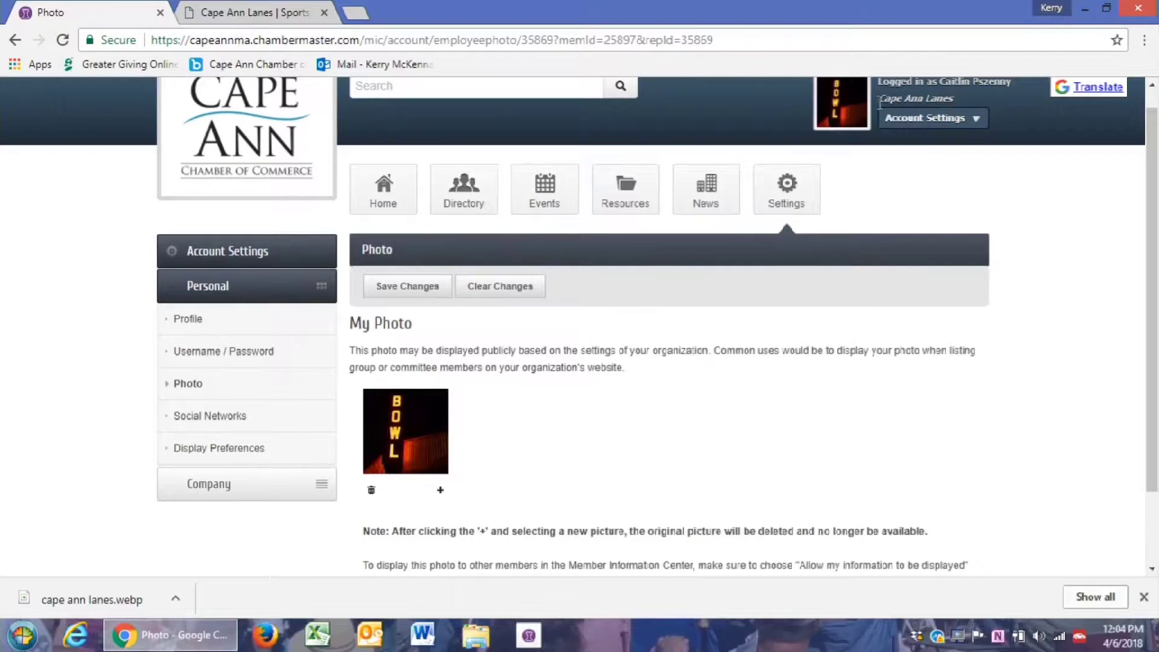
{"action": "left_click_drag", "start_coordinate": [1152, 251], "coordinate": [1152, 235]}
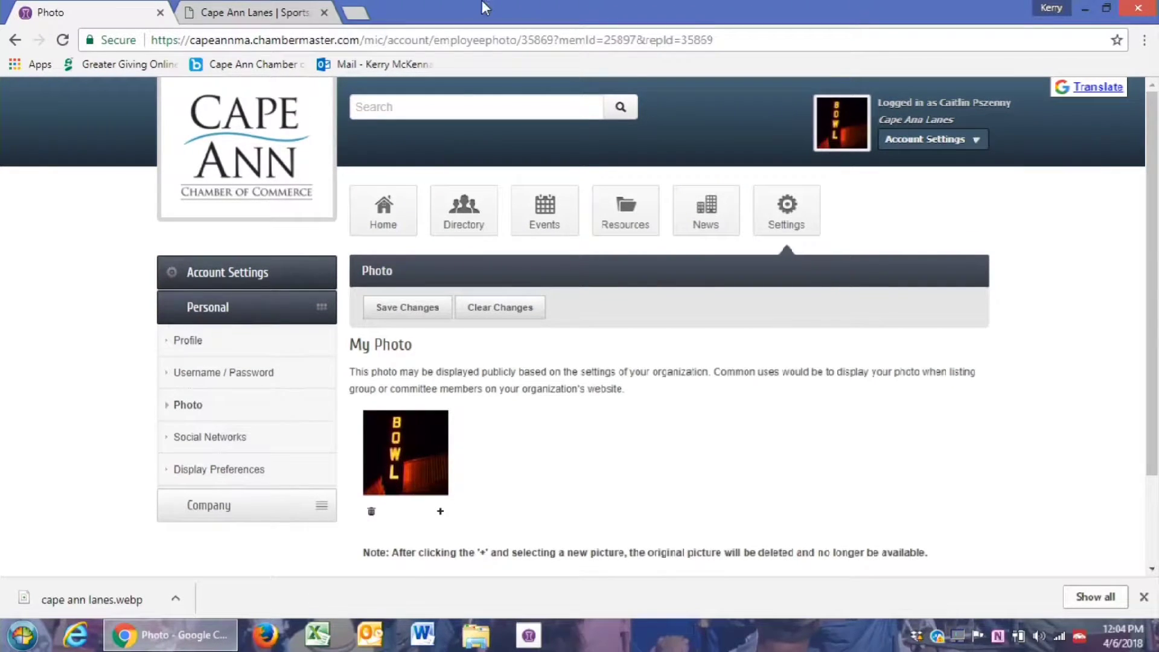
{"action": "left_click", "coordinate": [269, 12]}
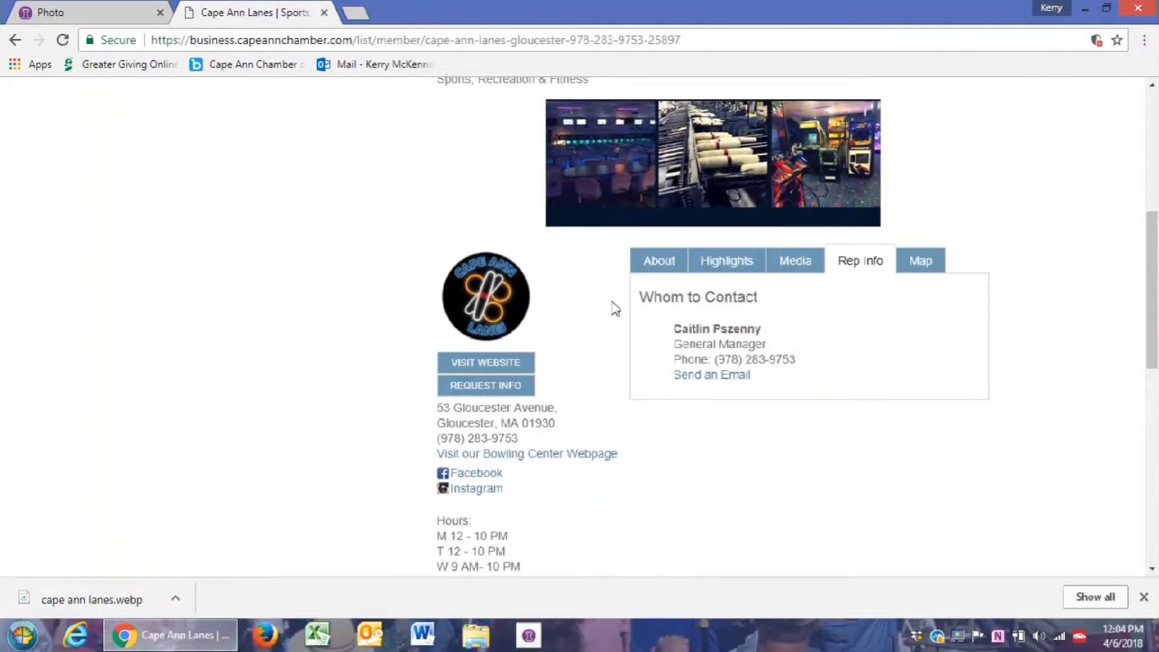
{"action": "left_click", "coordinate": [99, 10]}
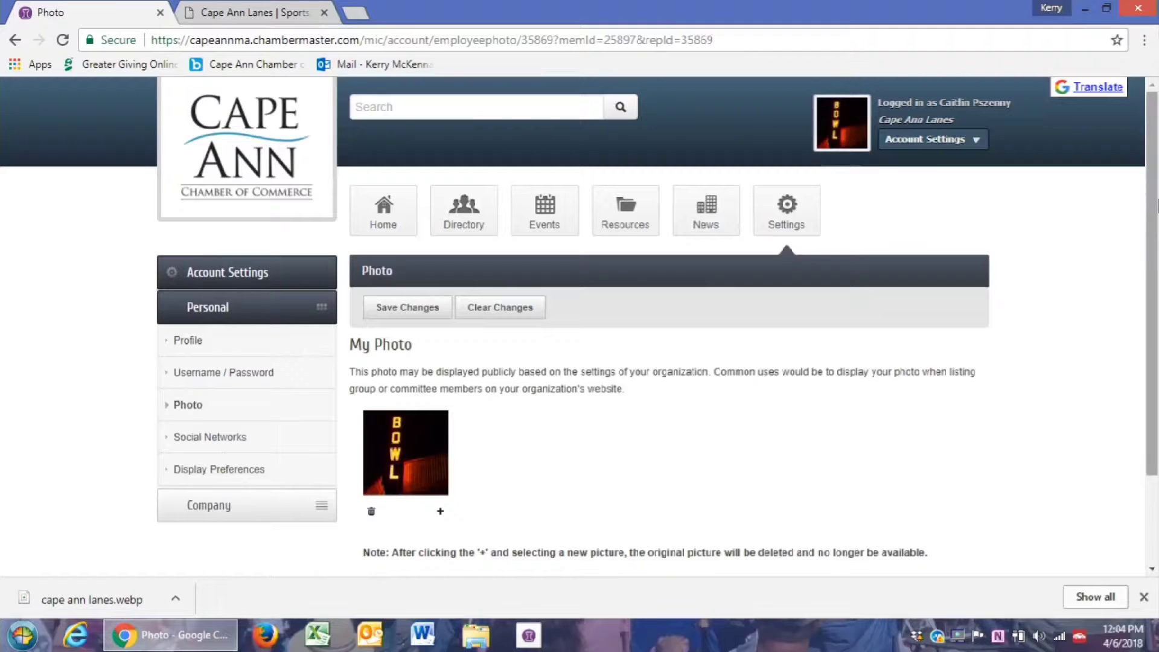
{"action": "scroll", "coordinate": [1156, 235], "scroll_direction": "down", "scroll_amount": 1}
{"action": "scroll", "coordinate": [1155, 211], "scroll_direction": "up", "scroll_amount": 1}
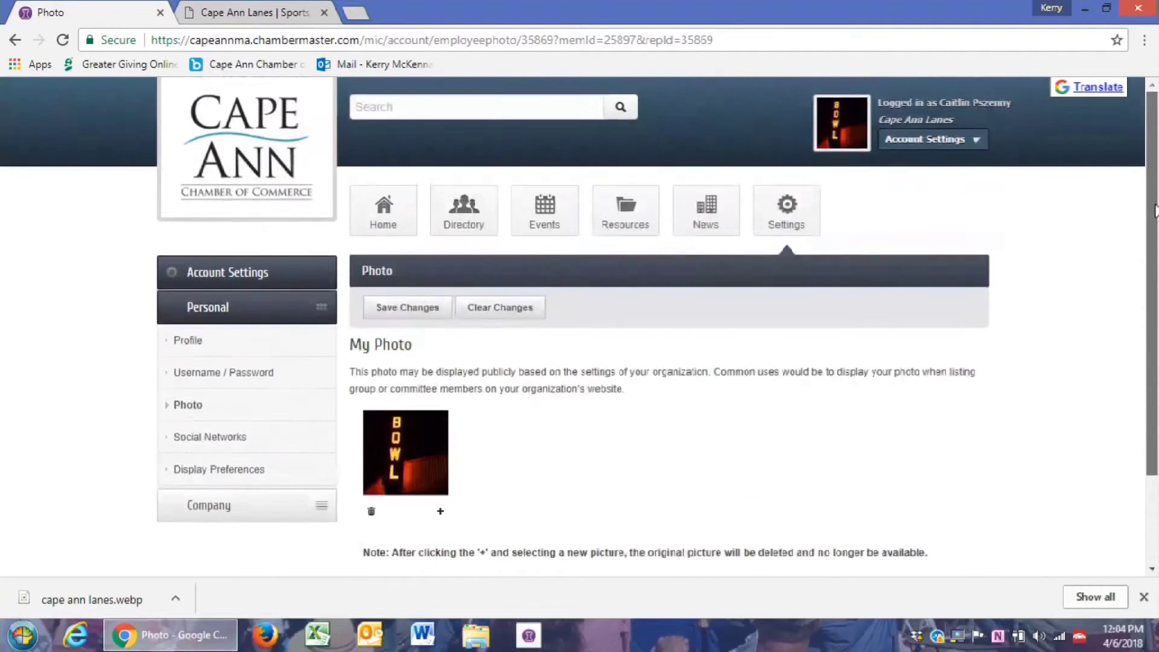
{"action": "scroll", "coordinate": [1155, 211], "scroll_direction": "down", "scroll_amount": 1}
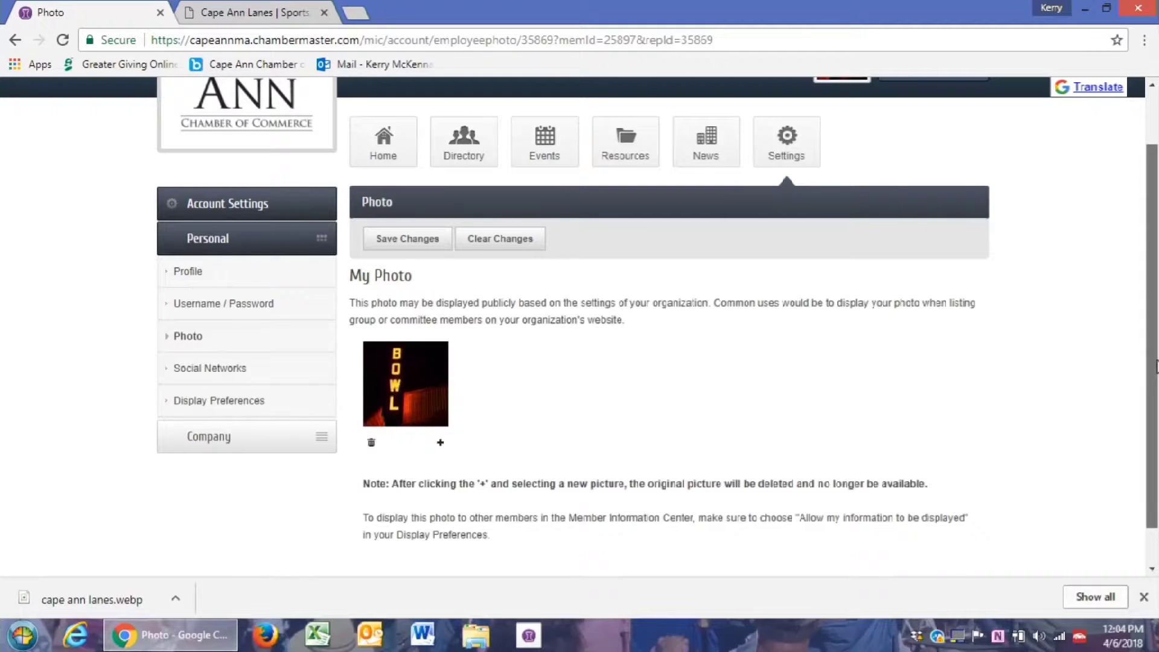
{"action": "scroll", "coordinate": [1156, 365], "scroll_direction": "down", "scroll_amount": 1}
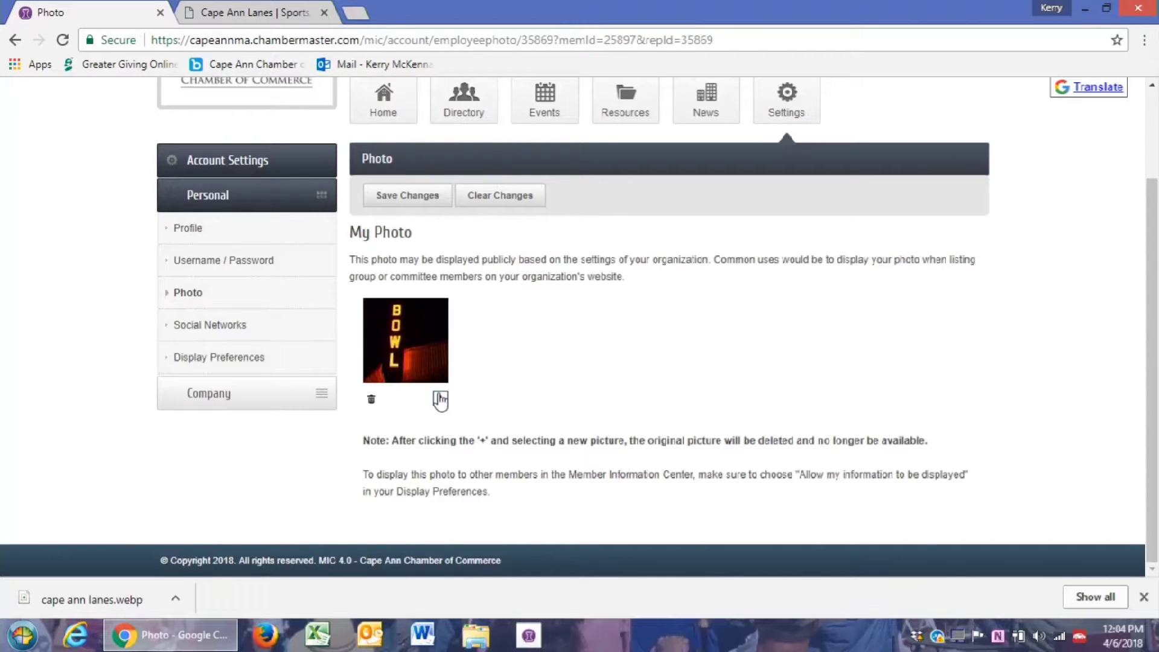
{"action": "left_click", "coordinate": [245, 328]}
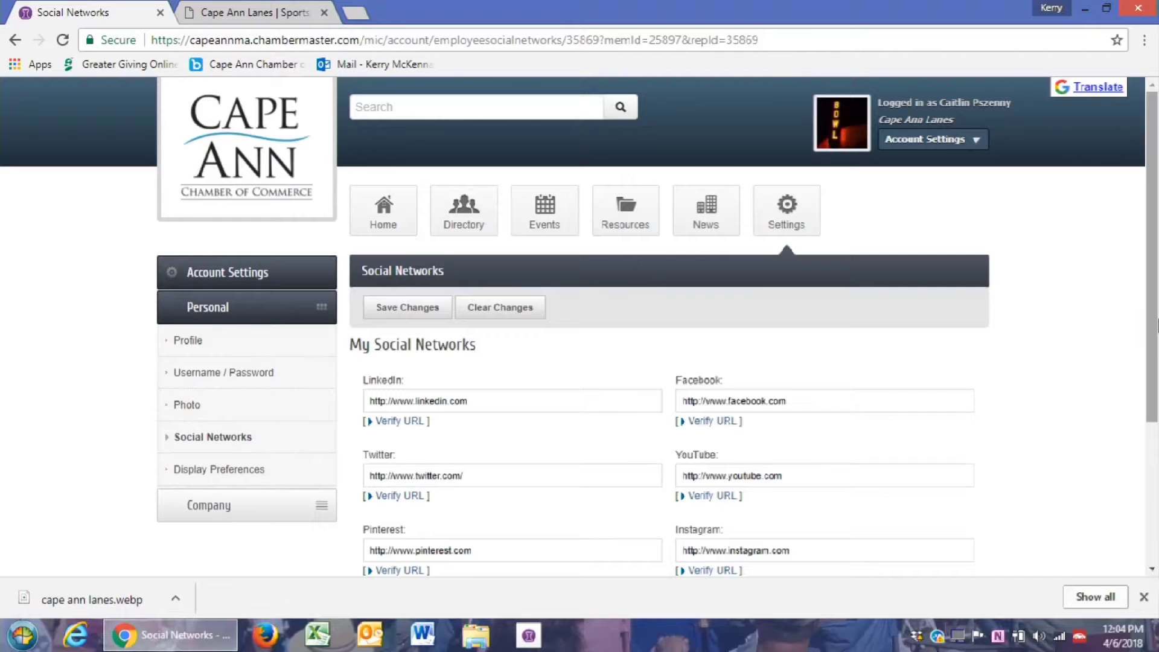
{"action": "left_click_drag", "start_coordinate": [1157, 326], "coordinate": [1133, 406]}
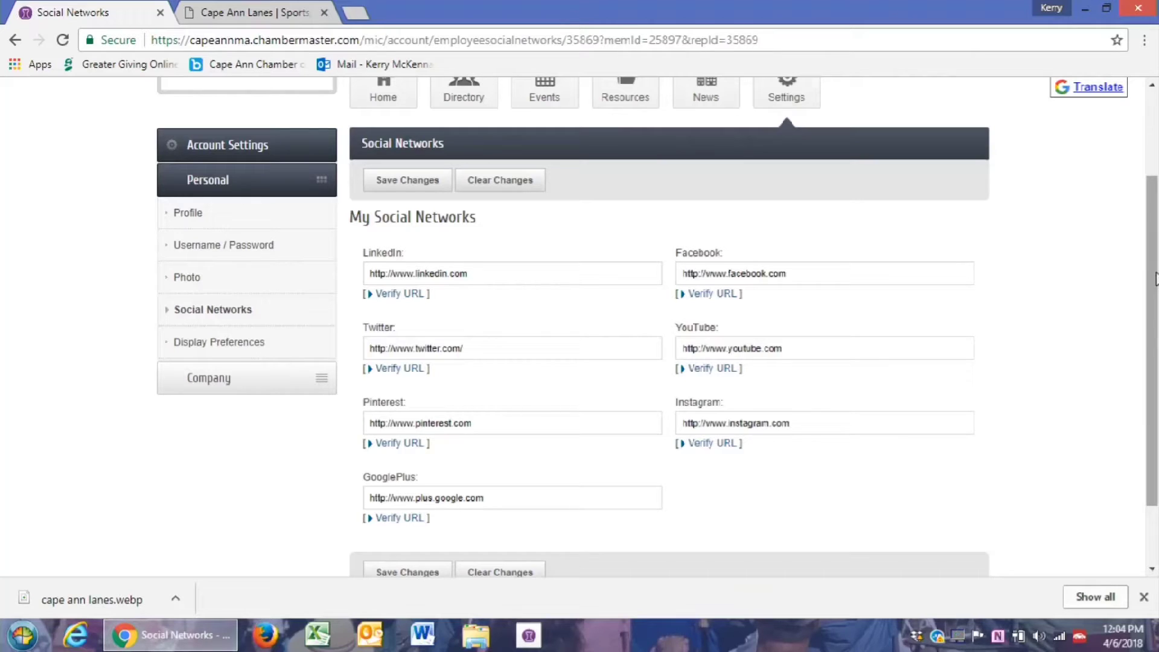
{"action": "scroll", "coordinate": [1156, 279], "scroll_direction": "down", "scroll_amount": 1}
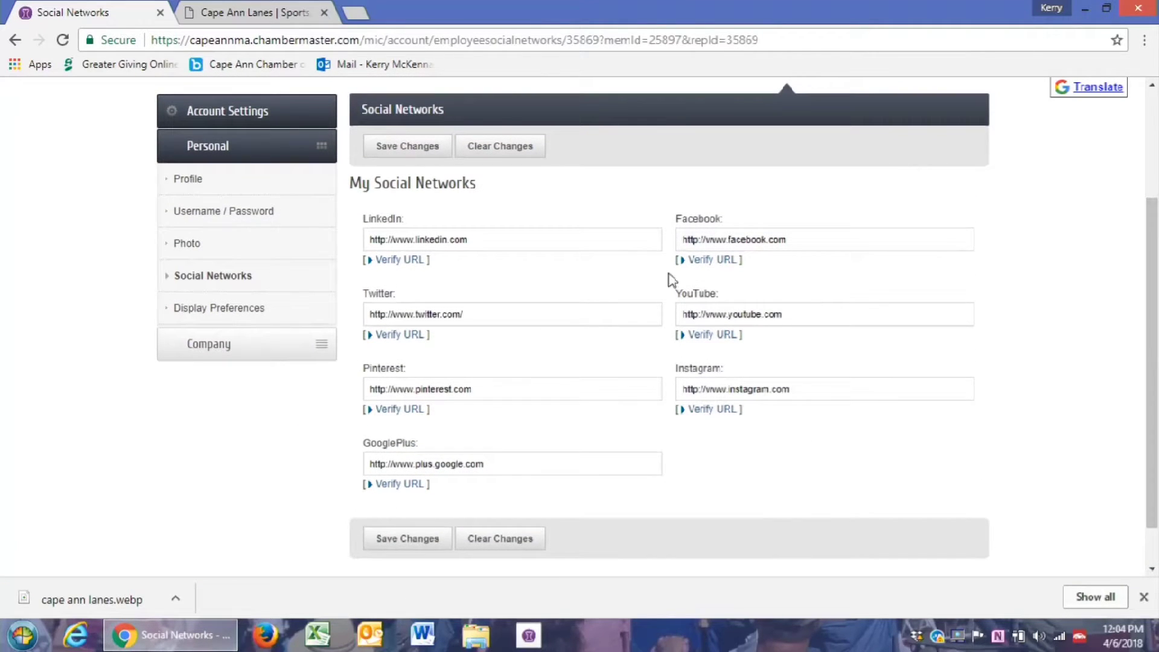
{"action": "left_click", "coordinate": [841, 240]}
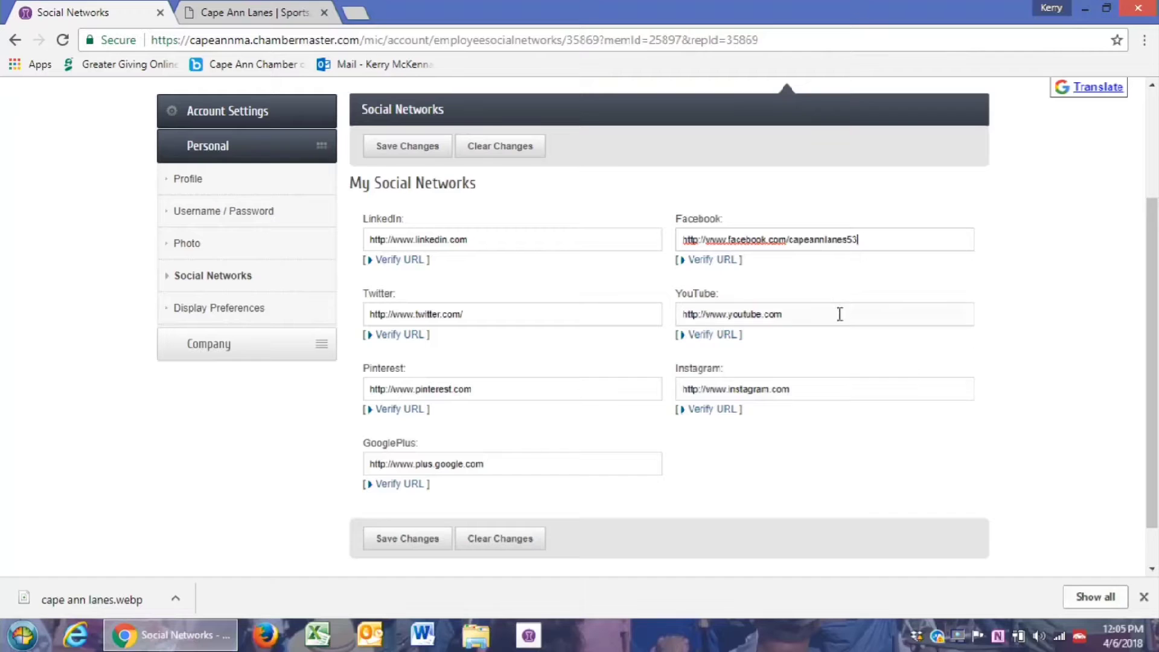
{"action": "left_click", "coordinate": [811, 392]}
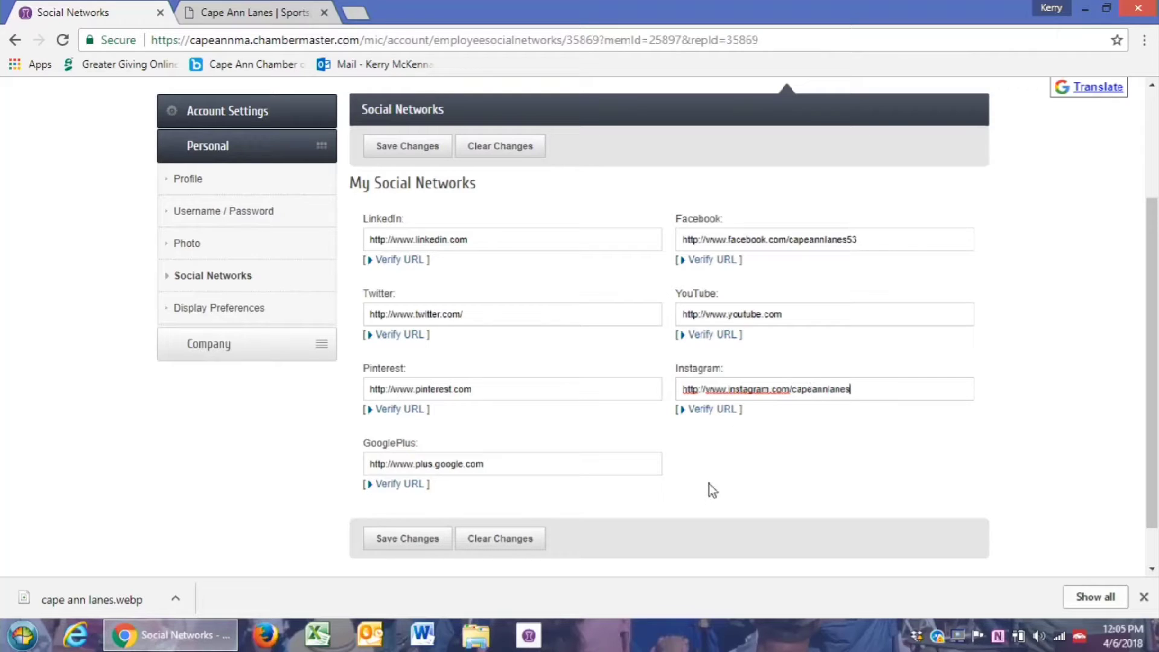
{"action": "left_click", "coordinate": [732, 263]}
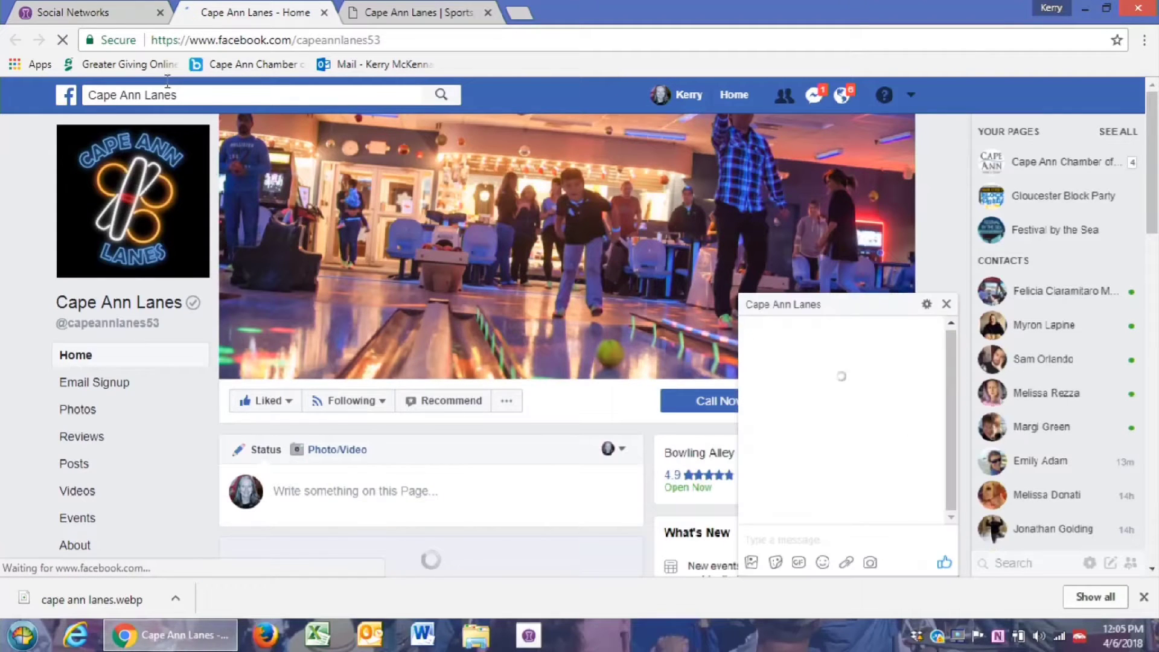
- Verify the personal Instagram URL from the Social Networks settings, and save the social network changes
{"action": "left_click", "coordinate": [129, 18]}
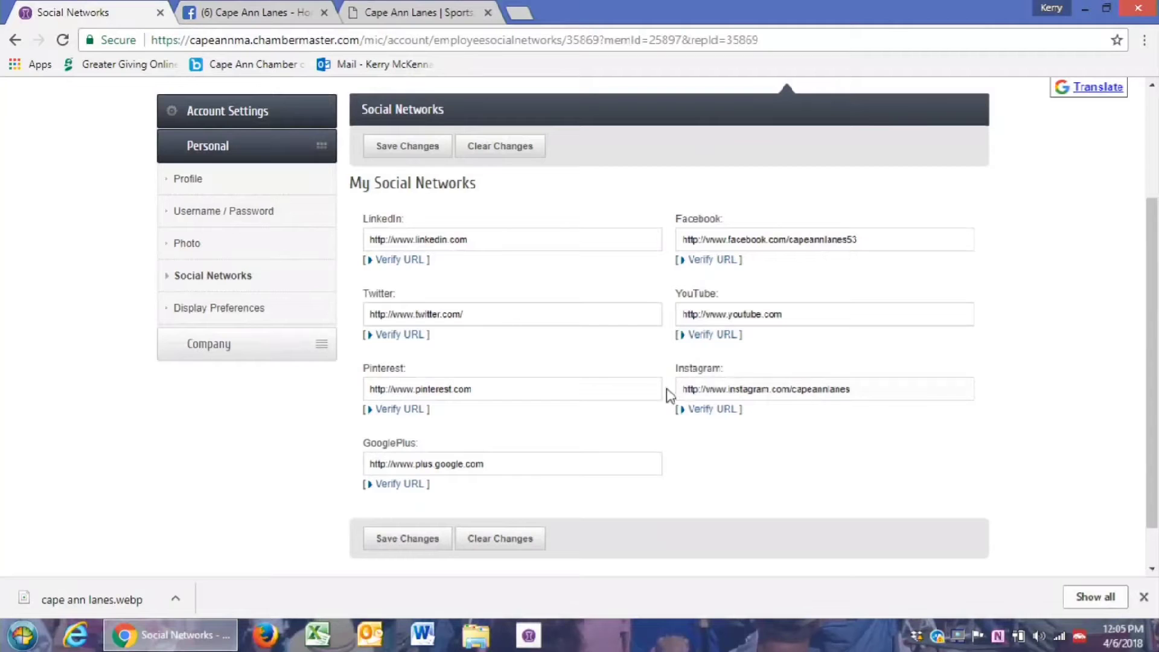
{"action": "left_click", "coordinate": [713, 411]}
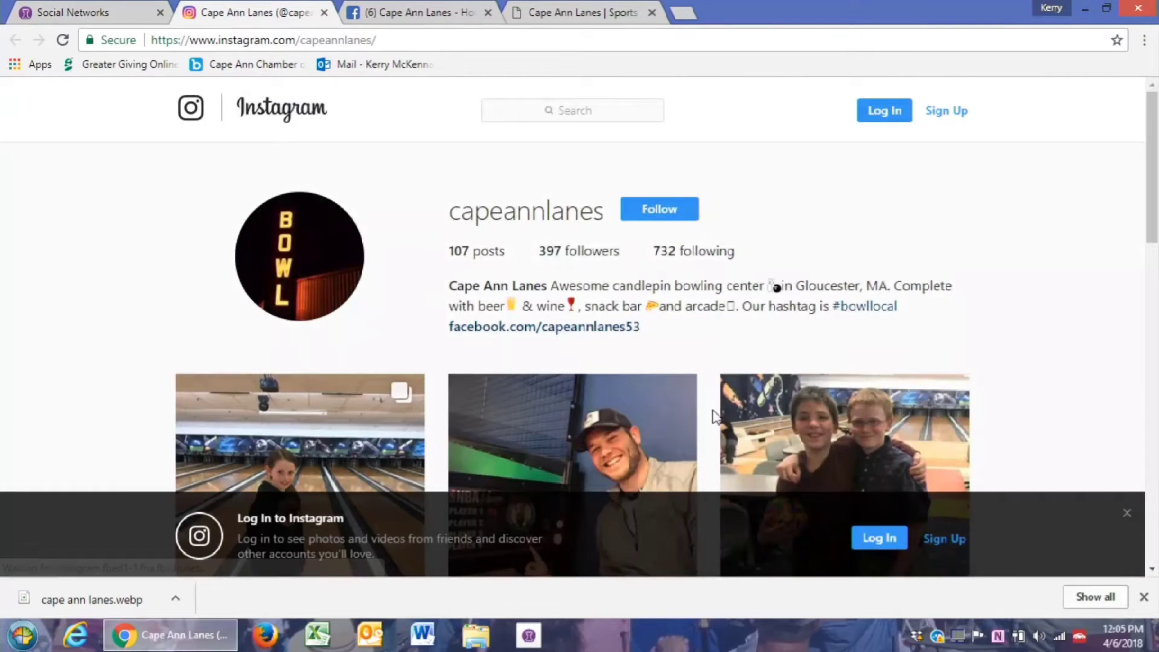
{"action": "left_click", "coordinate": [115, 8]}
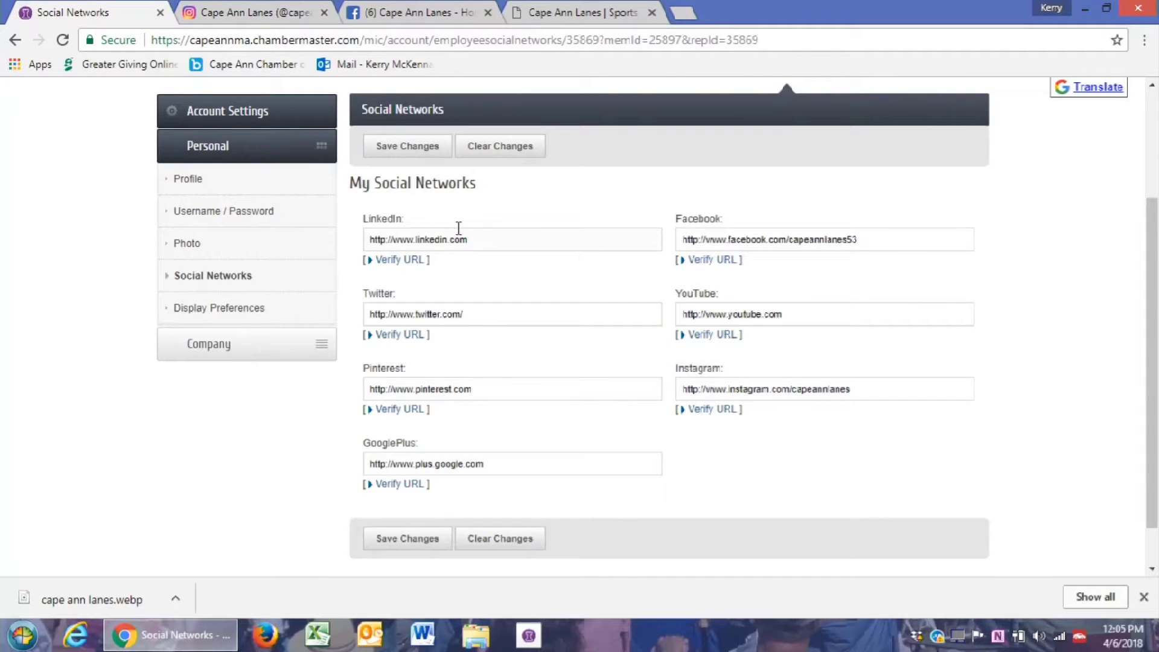
{"action": "left_click_drag", "start_coordinate": [1156, 347], "coordinate": [1149, 390]}
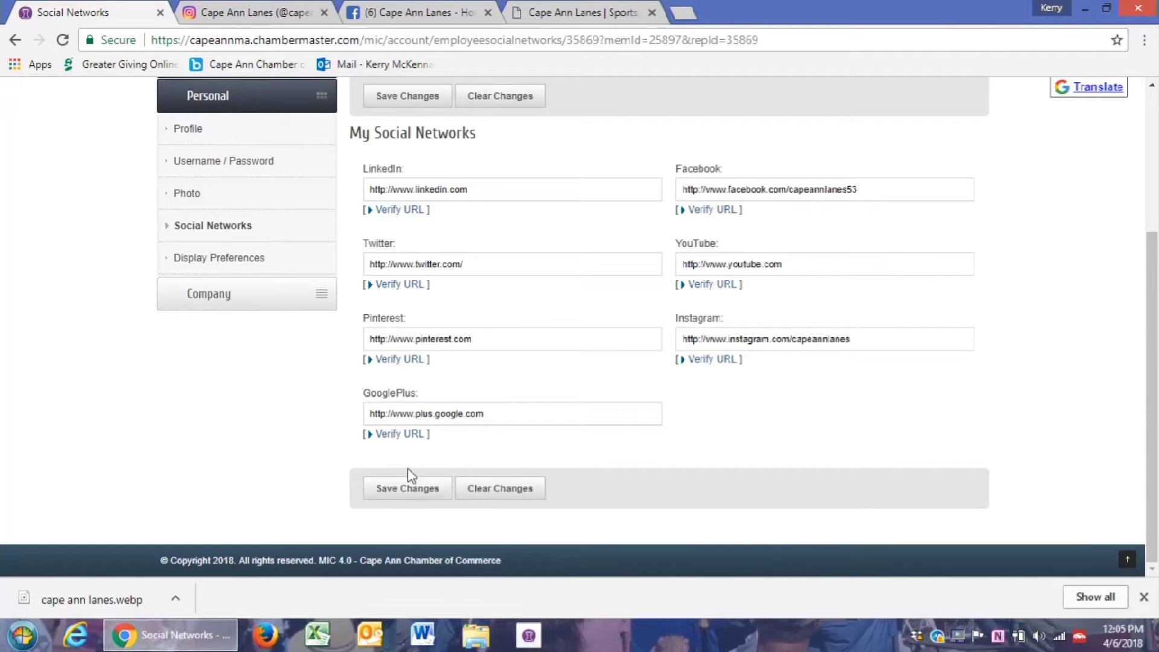
{"action": "left_click", "coordinate": [434, 491]}
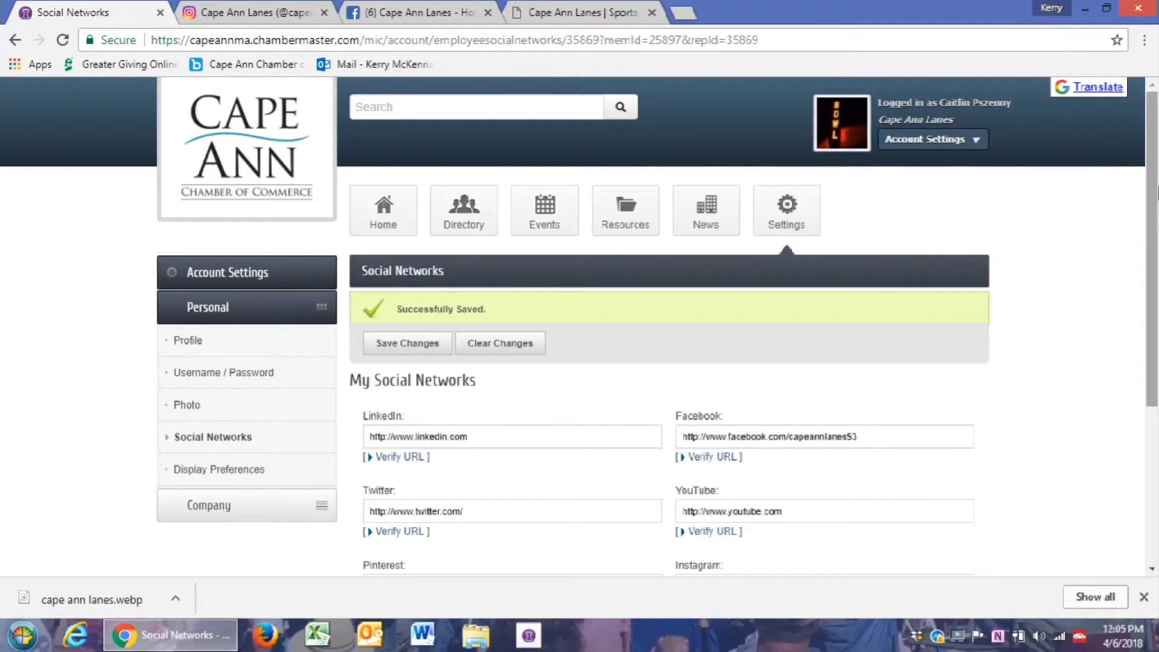
- In the personal display preferences, make Social Networks and Address Information visible to the public, and save the changes
{"action": "left_click_drag", "start_coordinate": [1154, 192], "coordinate": [1135, 270]}
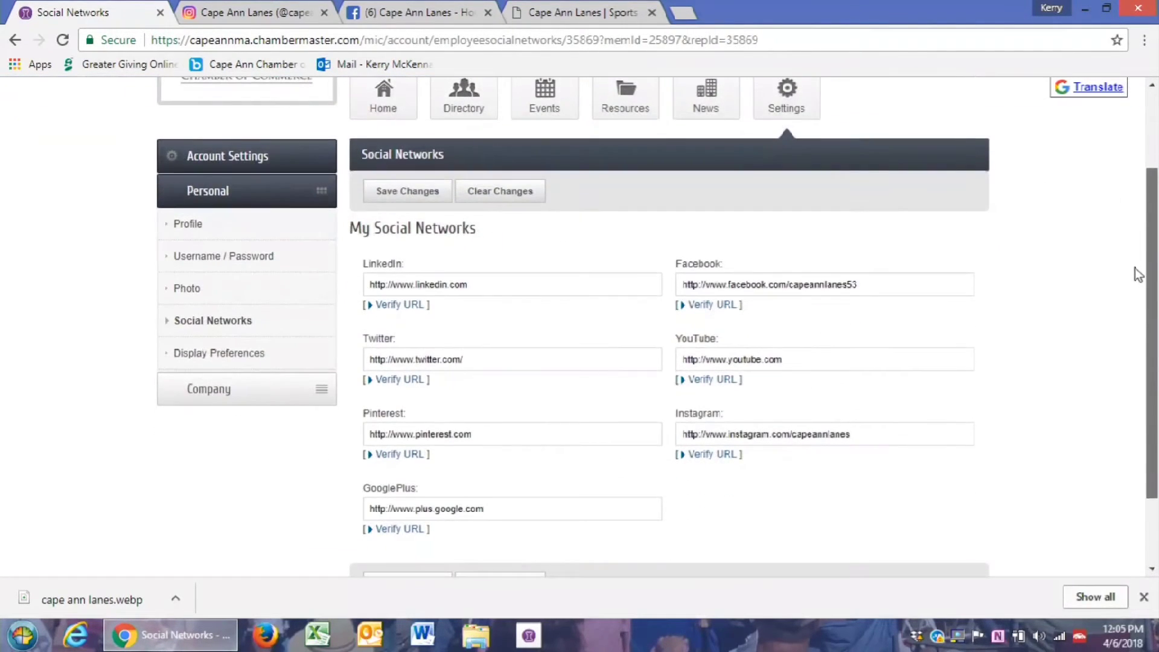
{"action": "left_click", "coordinate": [210, 366]}
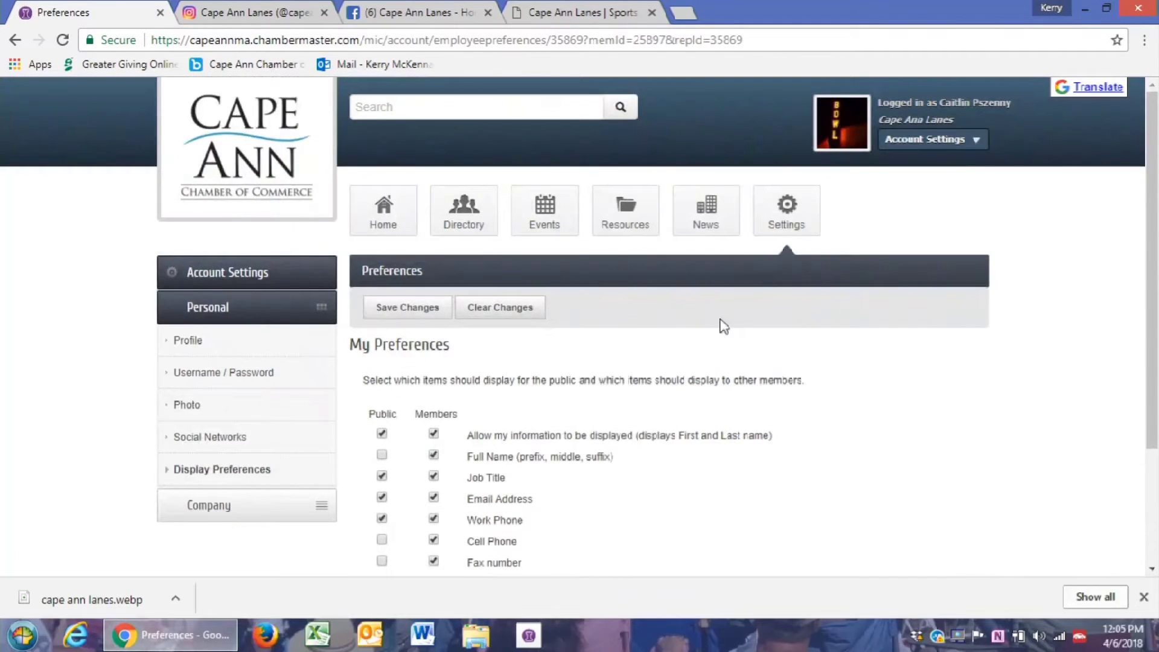
{"action": "left_click_drag", "start_coordinate": [1151, 218], "coordinate": [1136, 278]}
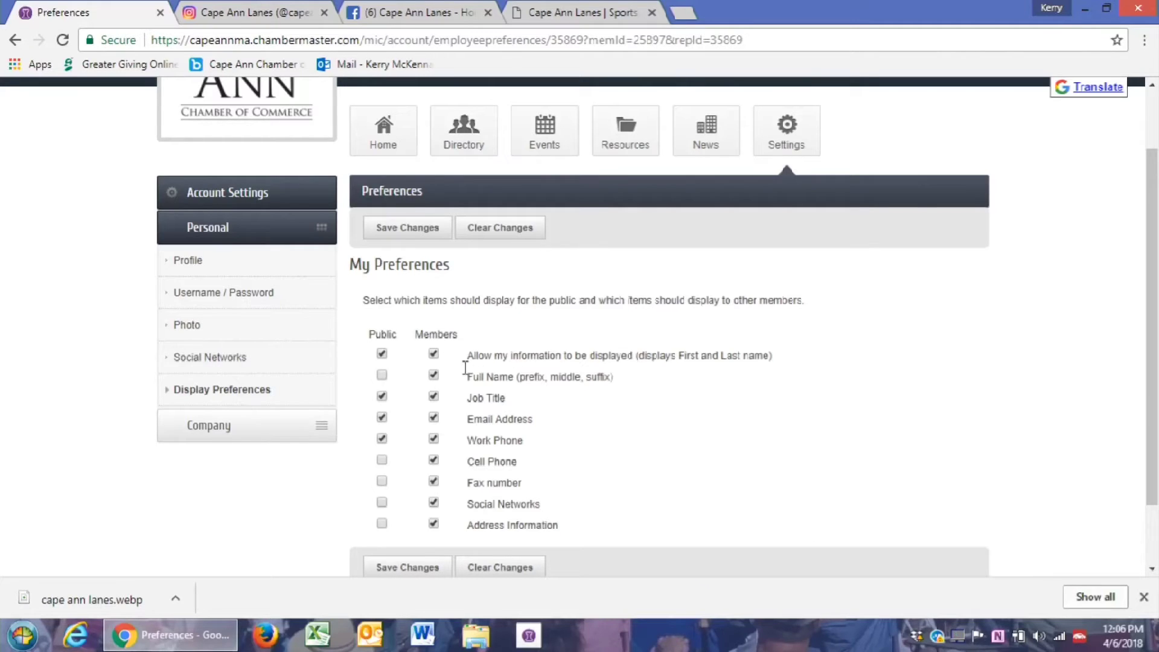
{"action": "left_click", "coordinate": [382, 503]}
{"action": "left_click", "coordinate": [385, 570]}
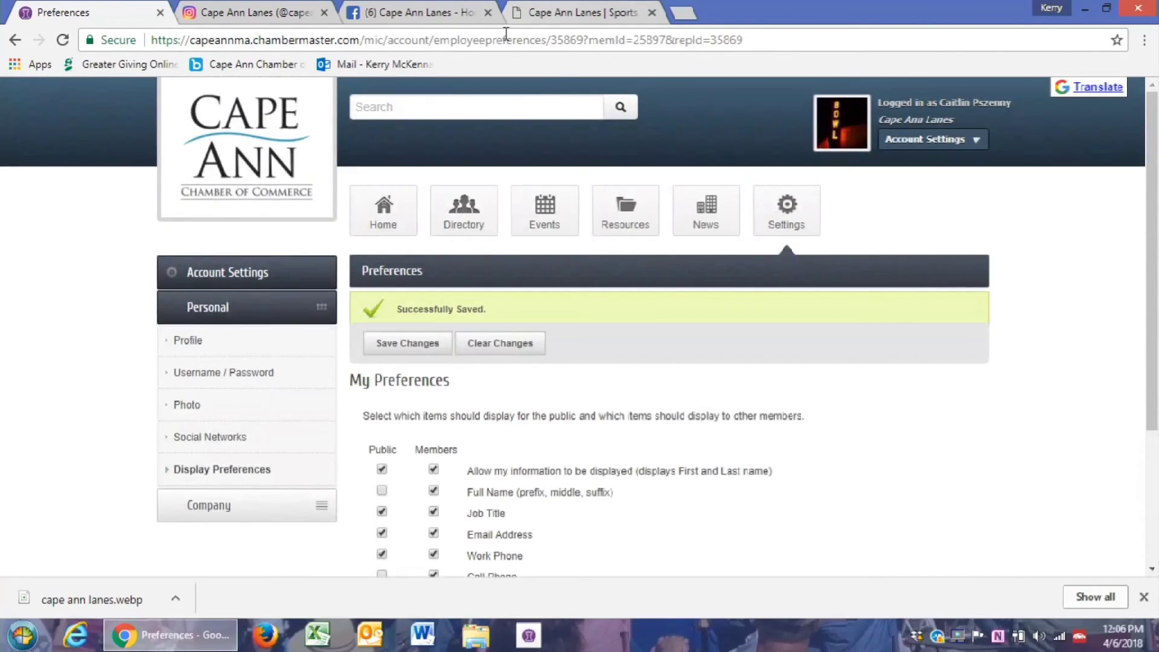
- Reload the public Cape Ann Lanes listing to check its Rep Info, and return to the personal display preferences
{"action": "left_click", "coordinate": [599, 24]}
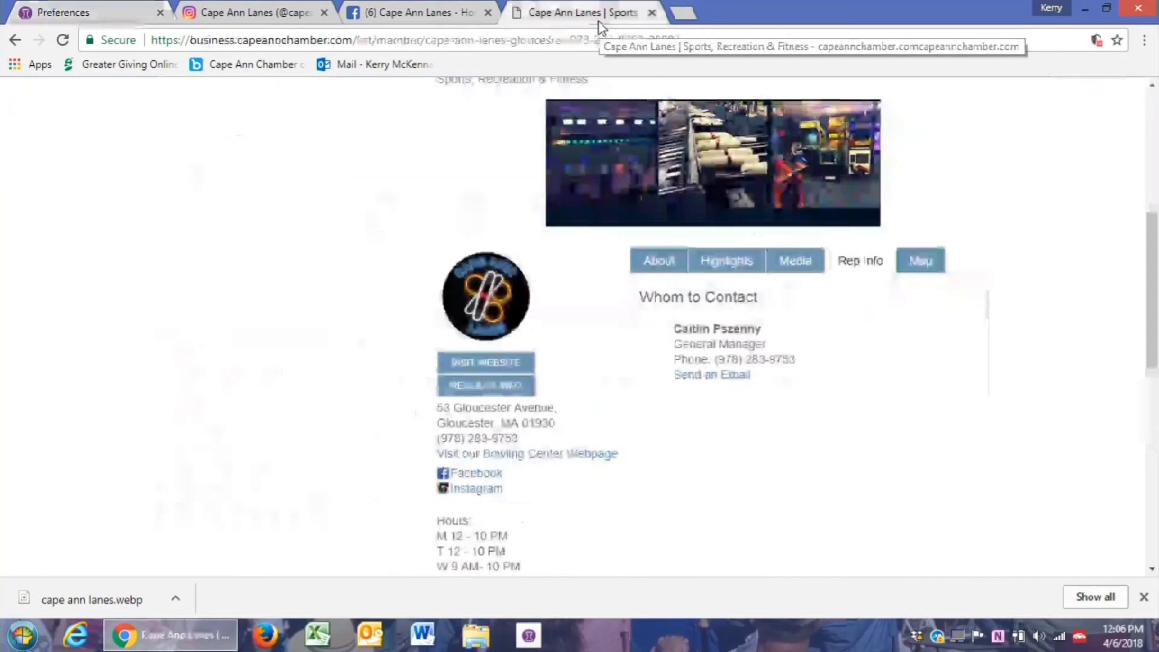
{"action": "left_click", "coordinate": [63, 41]}
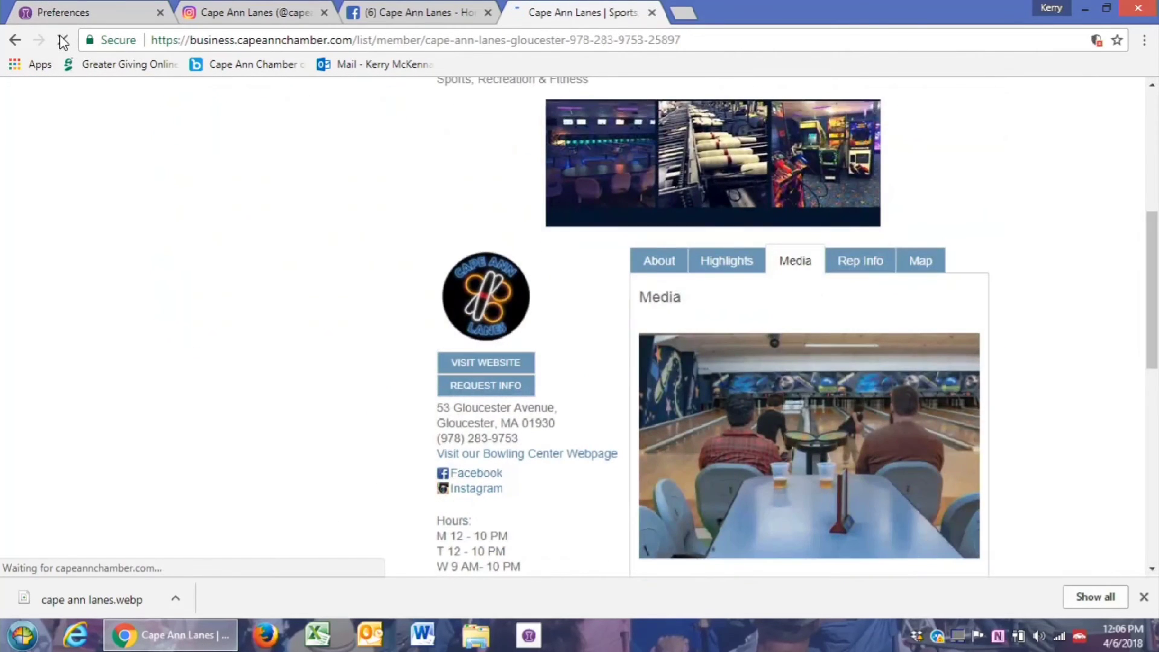
{"action": "left_click", "coordinate": [867, 272]}
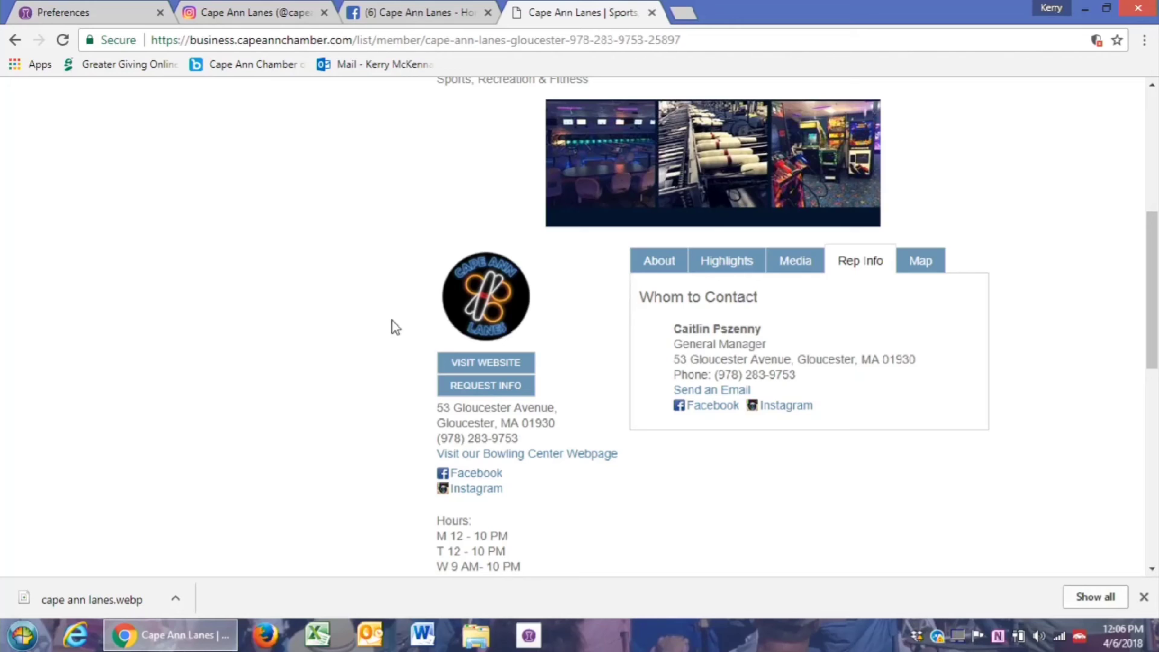
{"action": "left_click", "coordinate": [119, 6]}
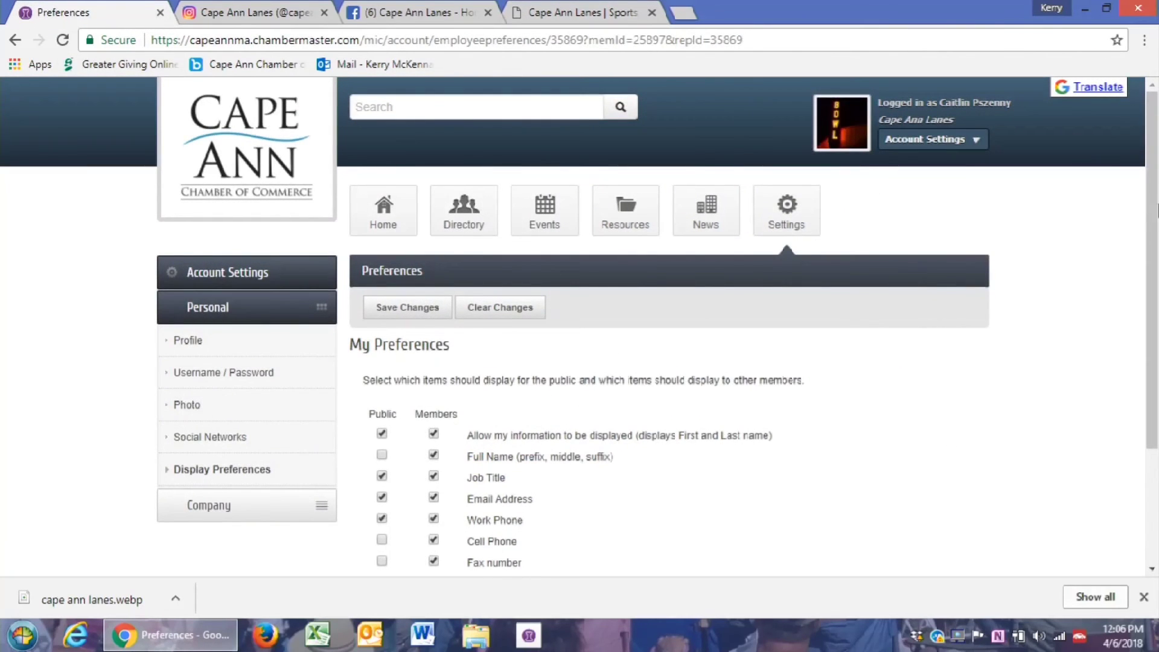
{"action": "left_click_drag", "start_coordinate": [1148, 217], "coordinate": [1135, 291]}
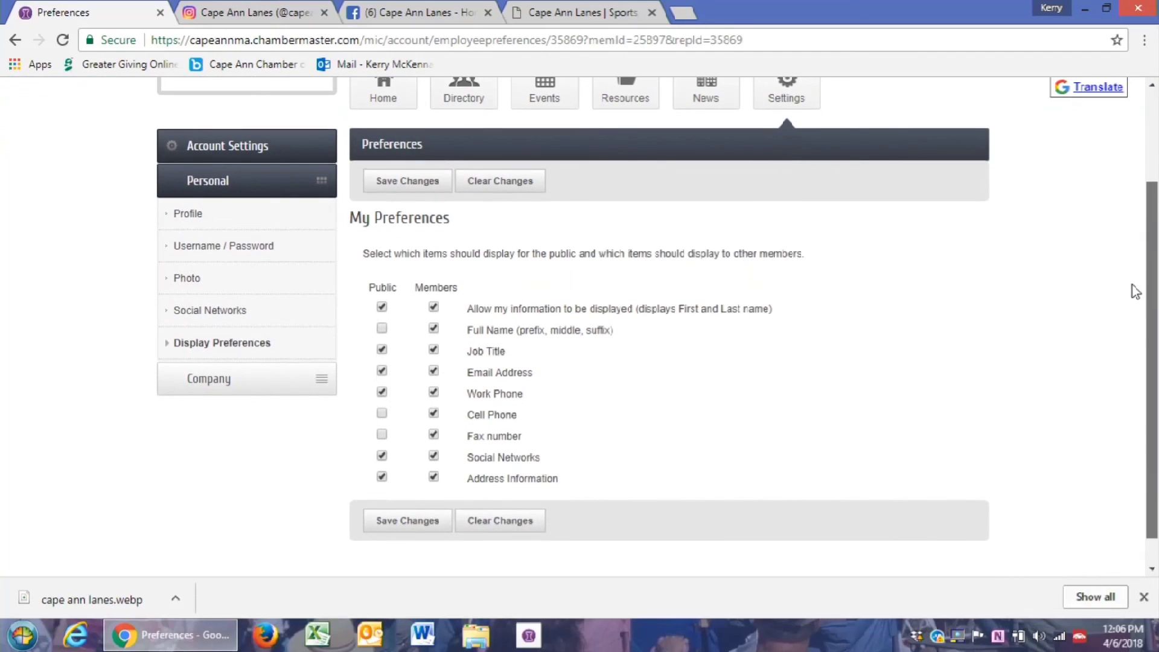